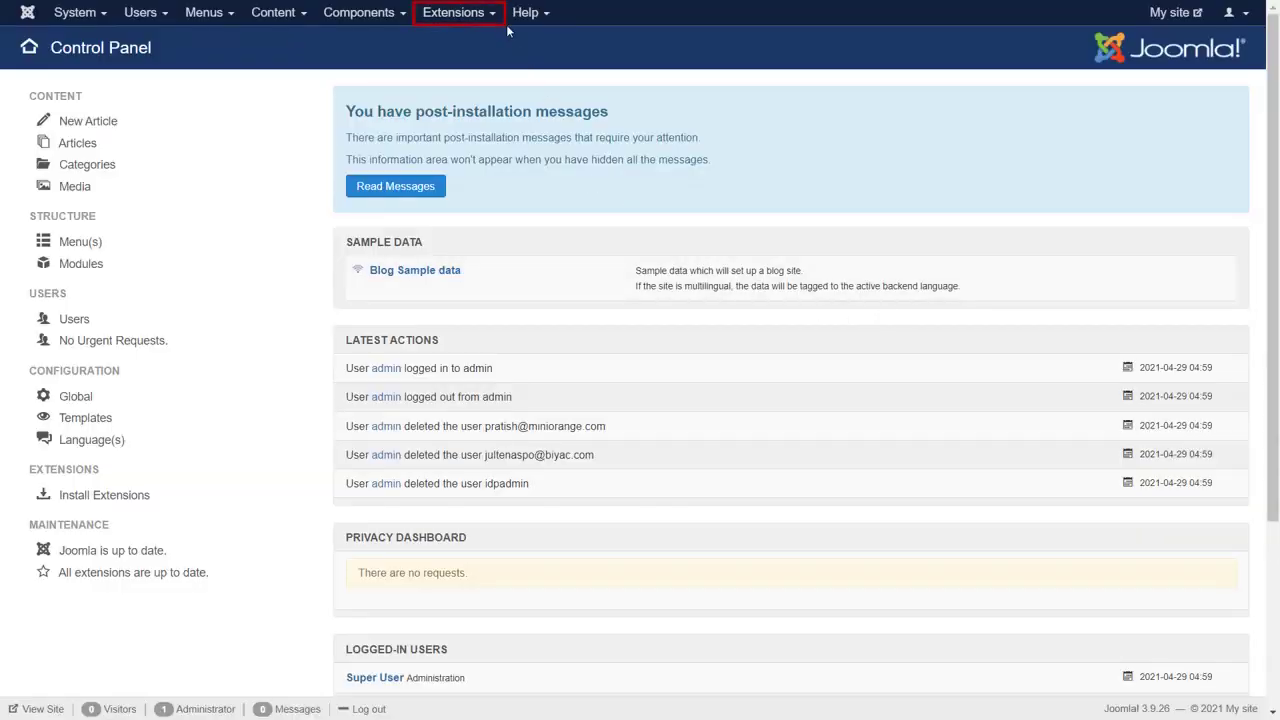
# - Search the Joomla extension installer's web directory for 'Oauth client'
pyautogui.click(460, 13)
pyautogui.moveTo(486, 40)
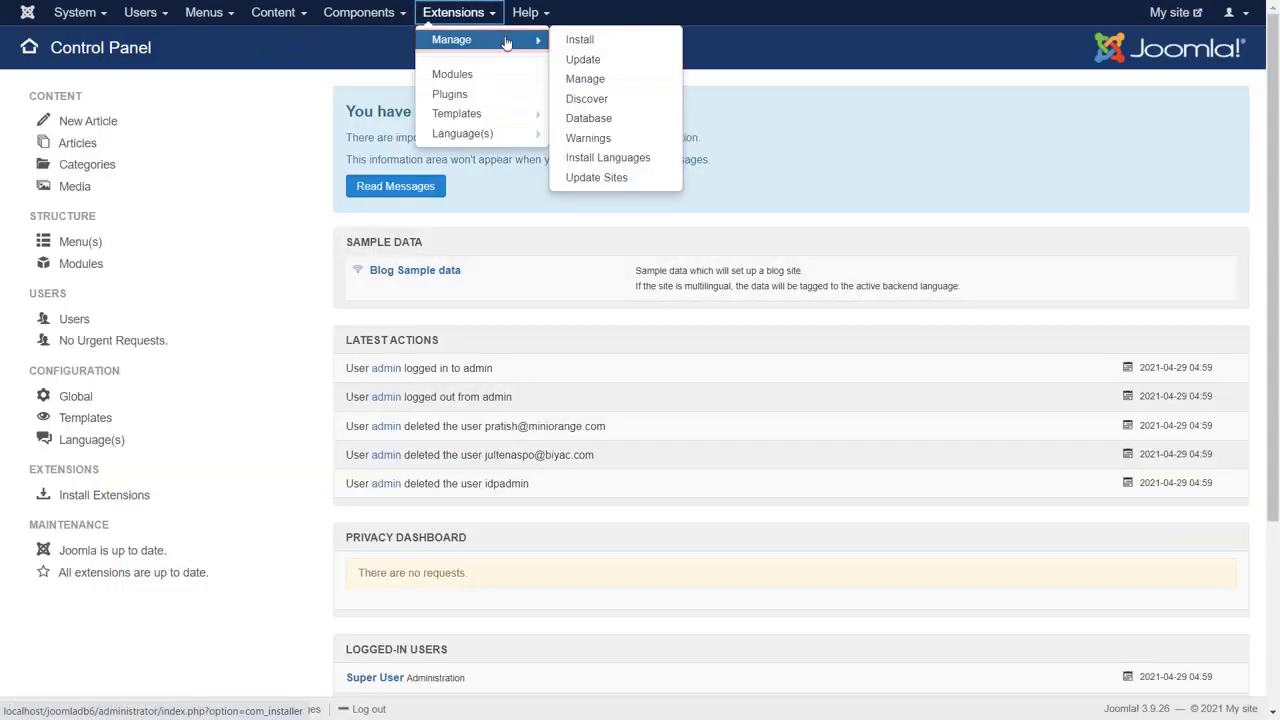
pyautogui.click(580, 39)
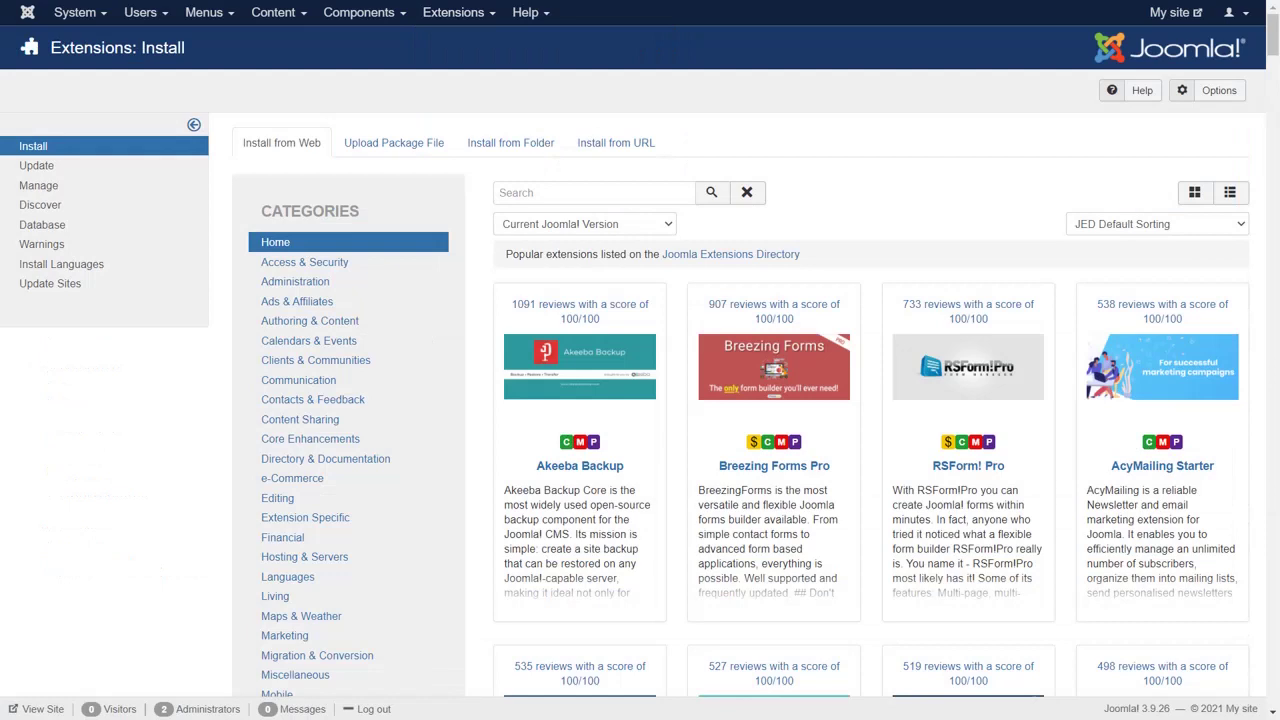
pyautogui.click(597, 192)
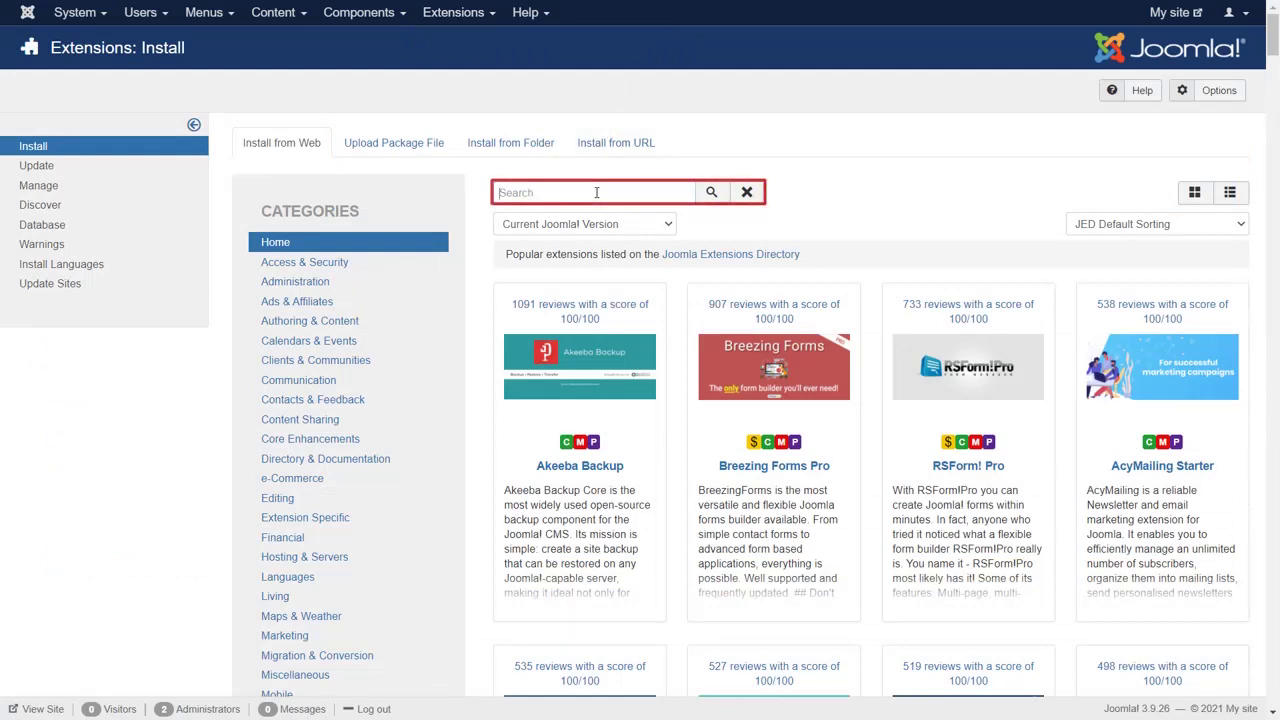
pyautogui.write('Oauth')
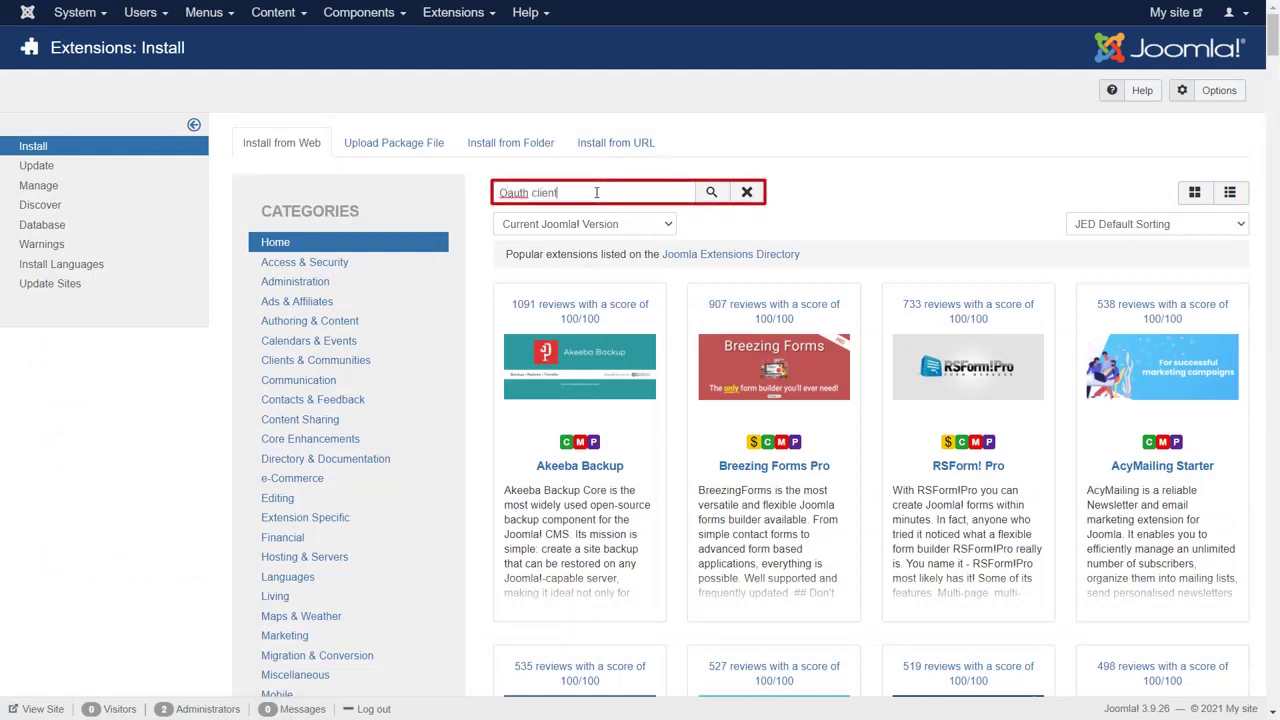
pyautogui.write(' client')
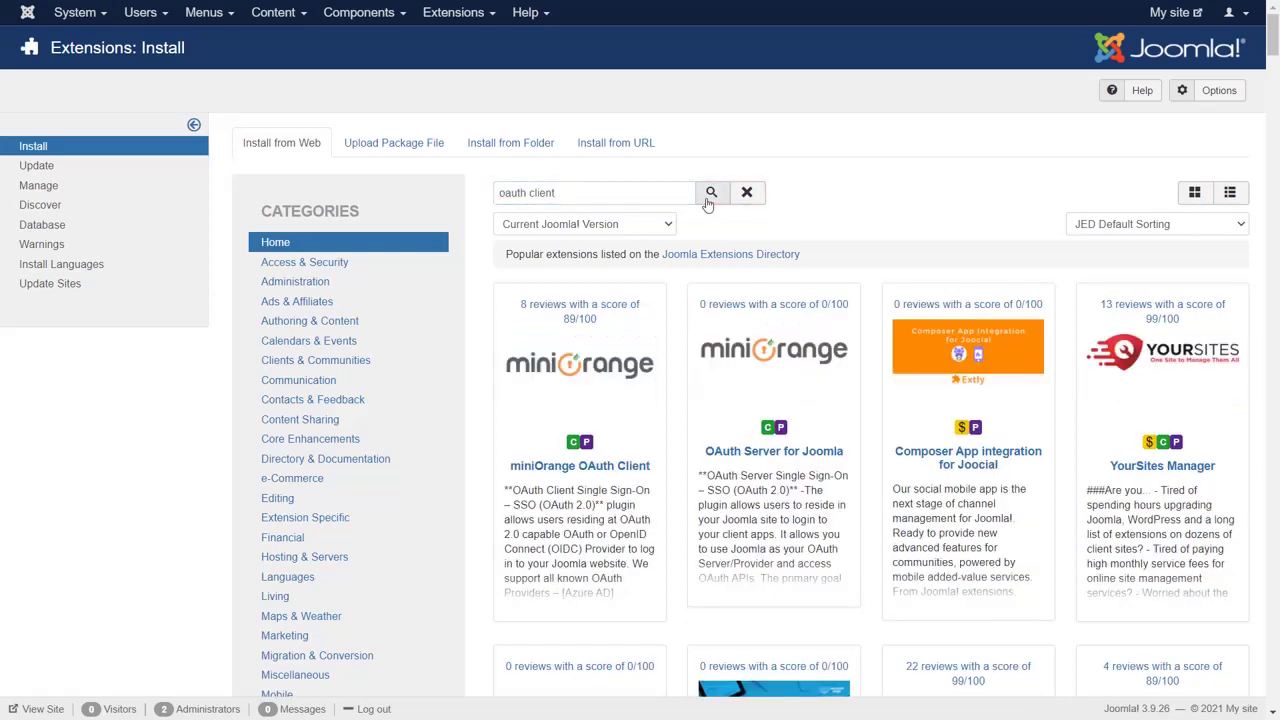
pyautogui.click(709, 195)
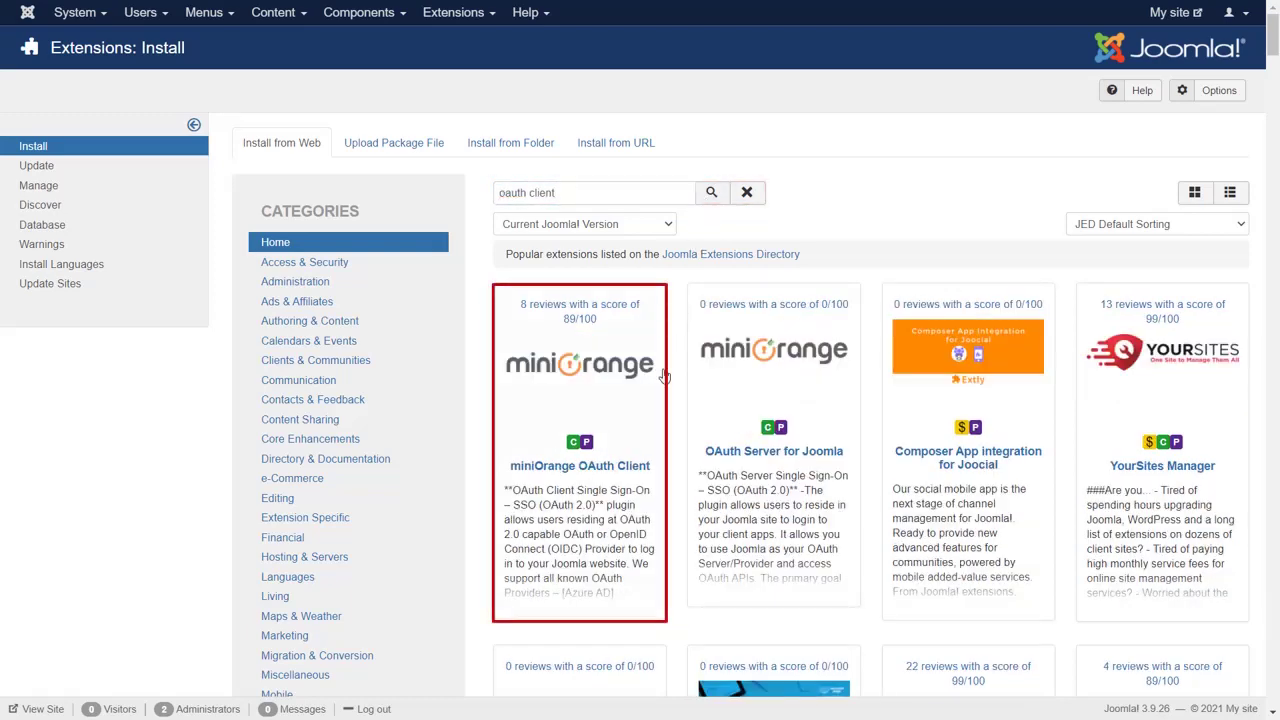
# - Install the miniOrange OAuth Client extension and confirm the installation
pyautogui.click(622, 466)
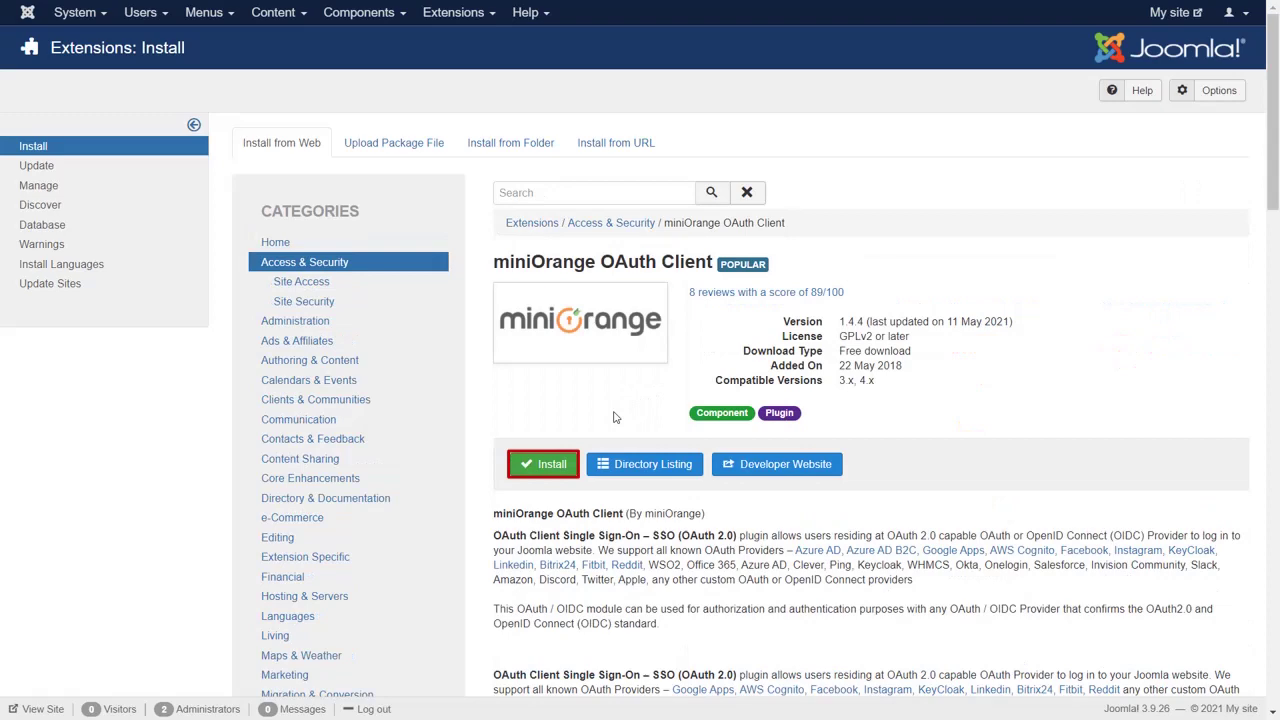
pyautogui.click(548, 464)
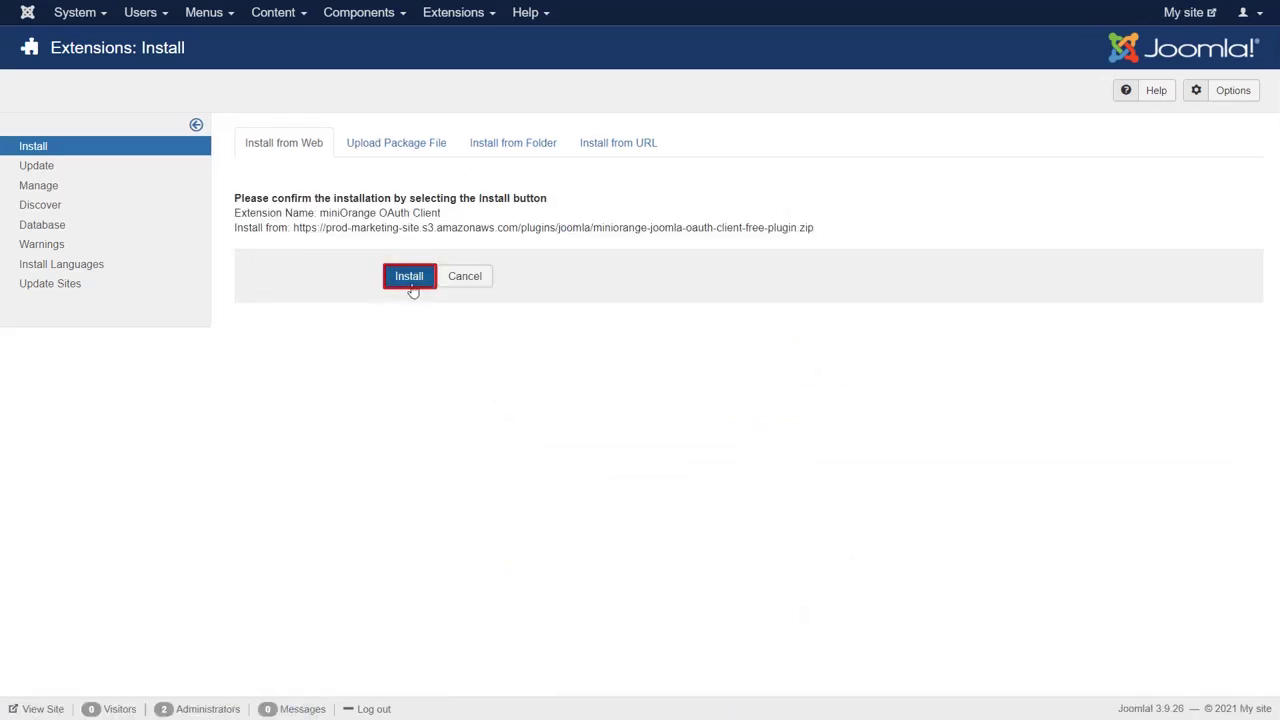
pyautogui.click(411, 288)
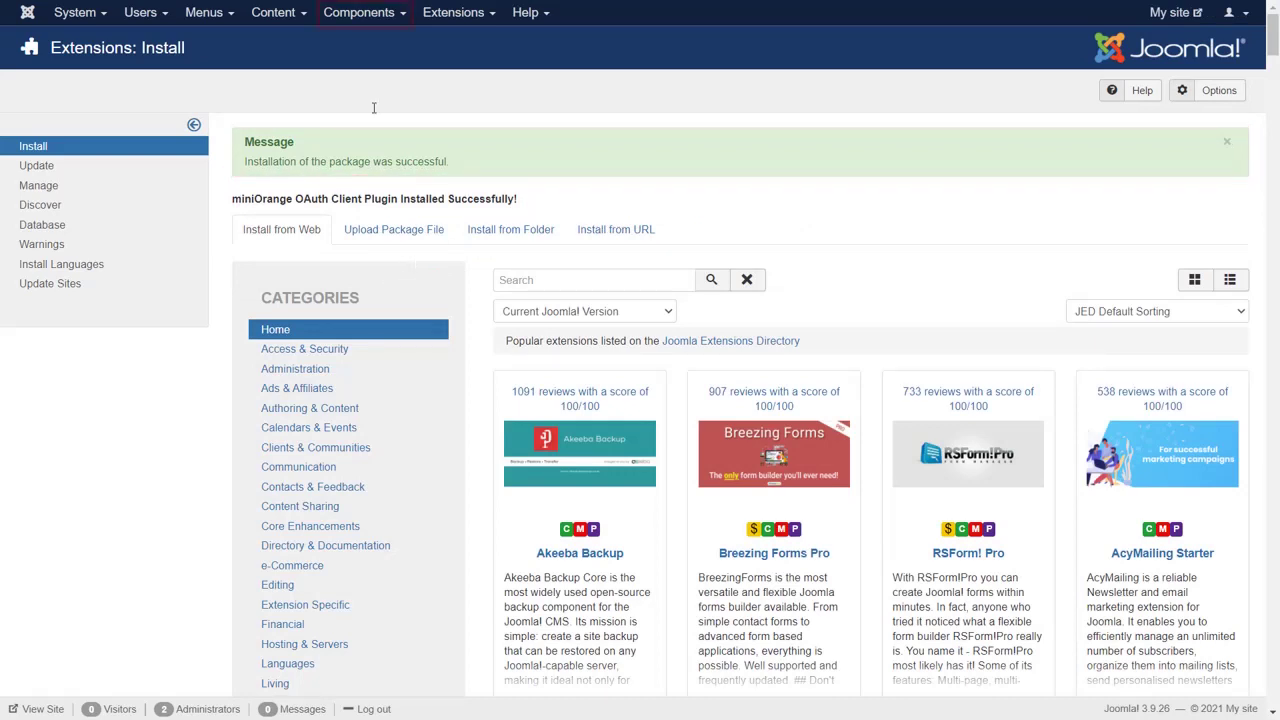
# - Open the miniOrange OAuth Client's Configure OAuth page and choose the Google pre-configured application
pyautogui.click(366, 14)
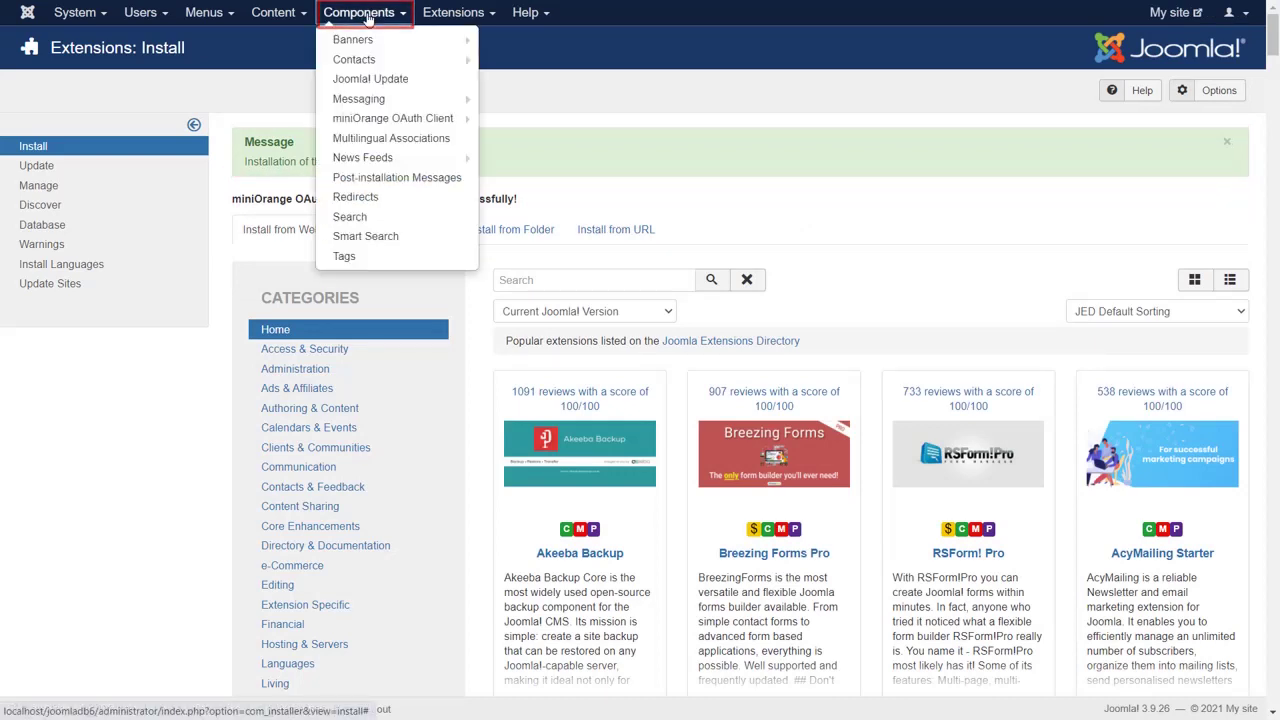
pyautogui.click(381, 128)
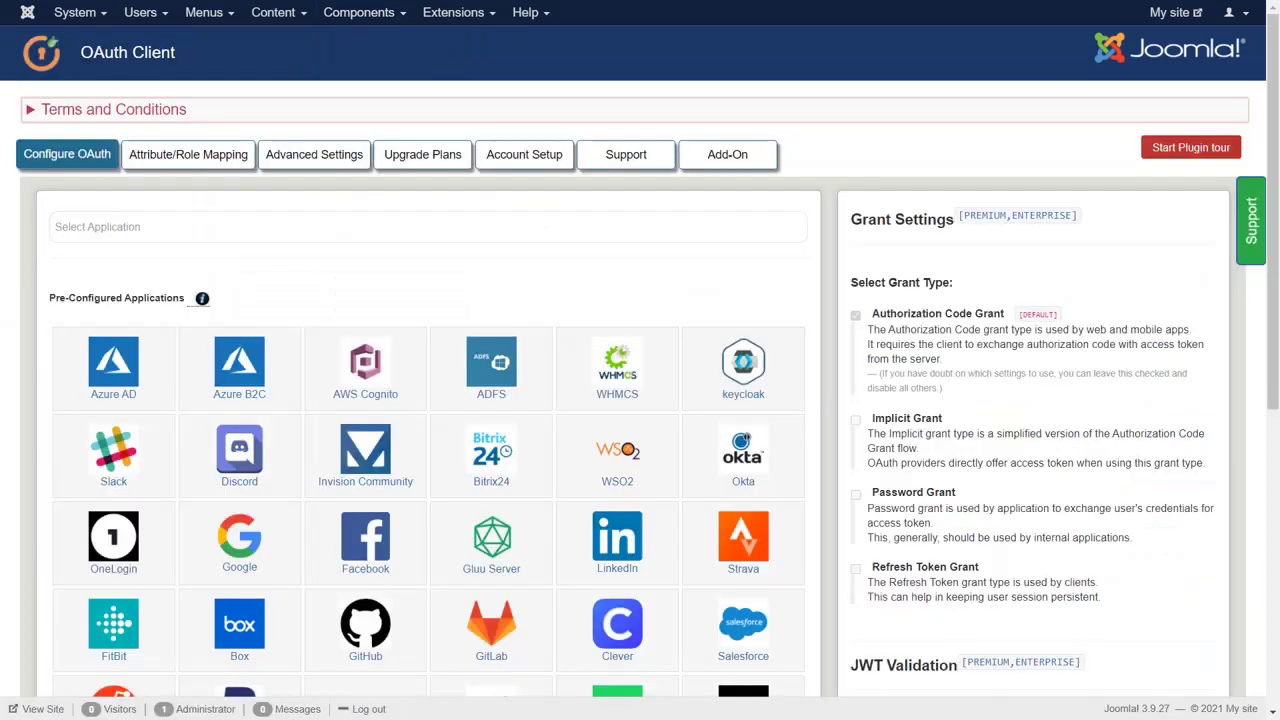
pyautogui.click(241, 575)
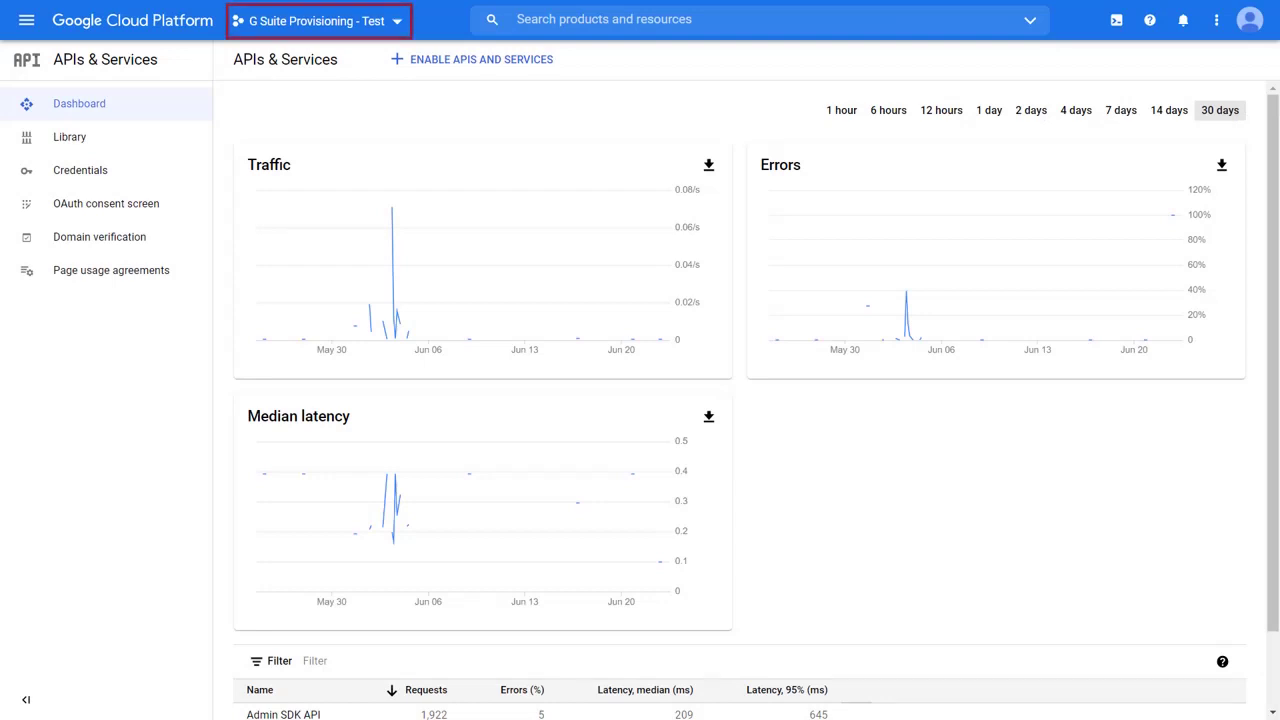
# - Create a new Google Cloud project, replacing the default name with 'Joomla Oauth Client'
pyautogui.click(340, 24)
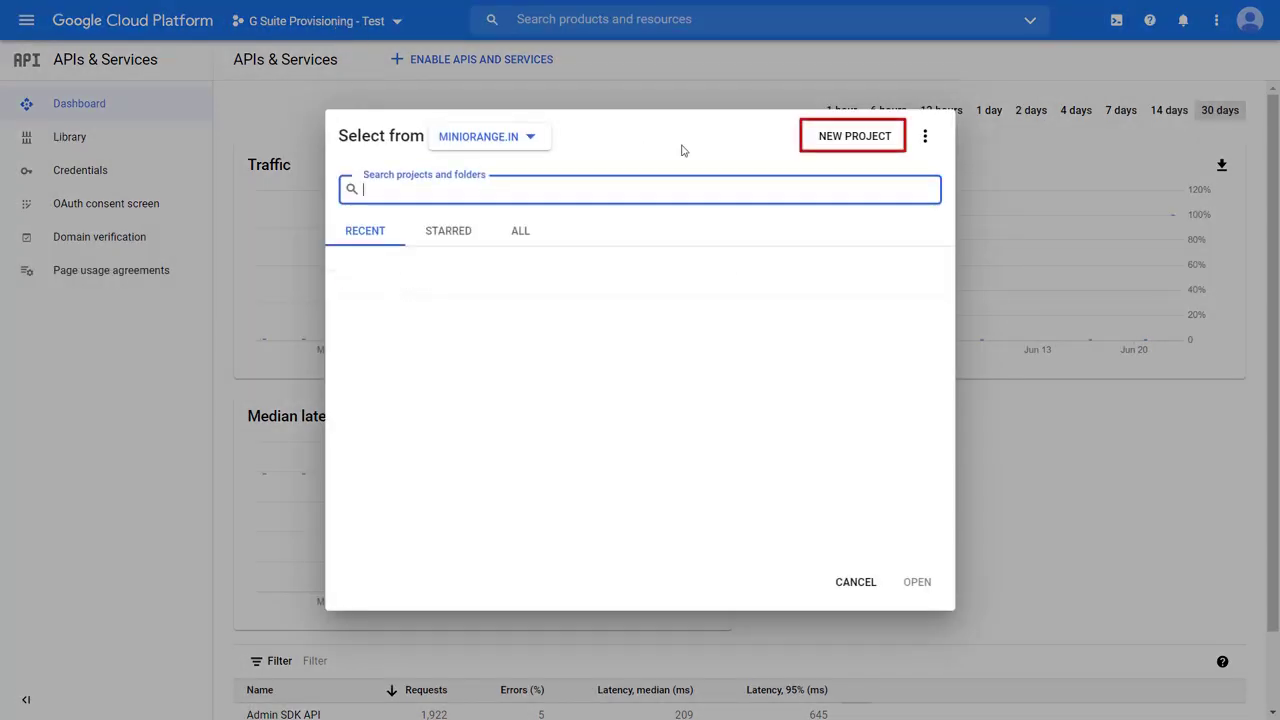
pyautogui.click(832, 136)
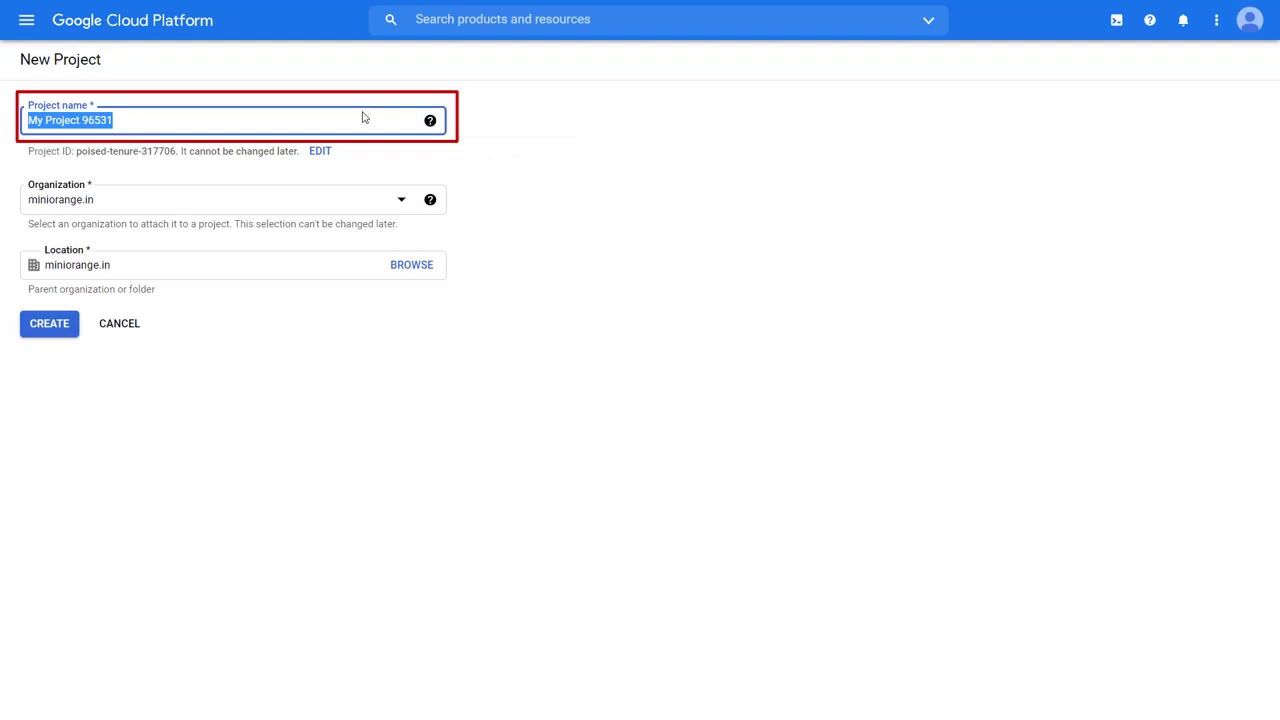
pyautogui.press('BackSpace')
pyautogui.write('Joom')
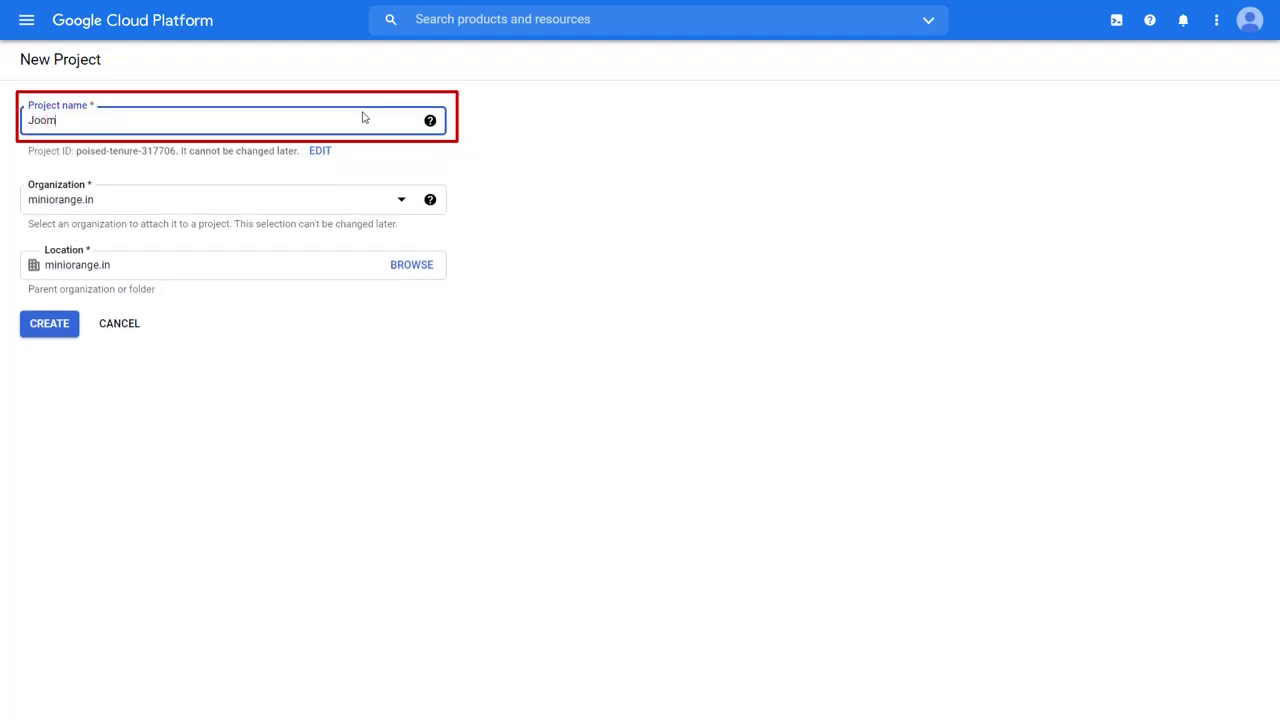
pyautogui.write('la Oauth C')
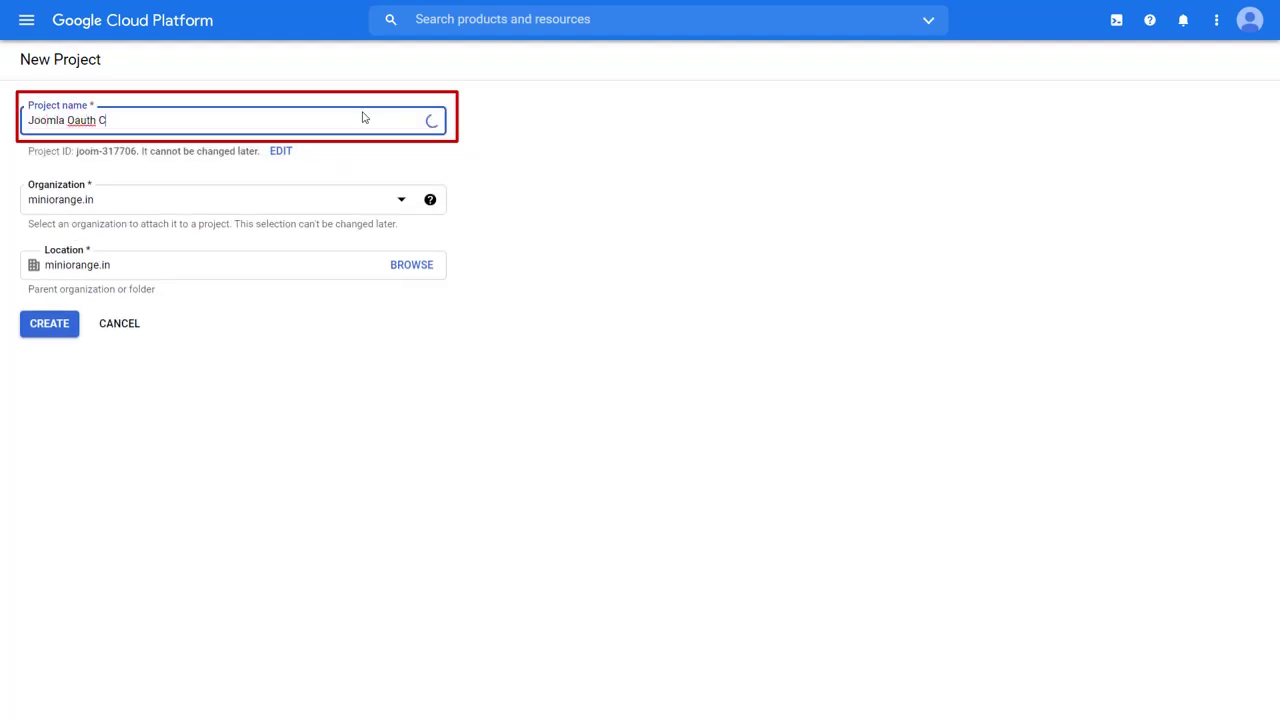
pyautogui.write('lient')
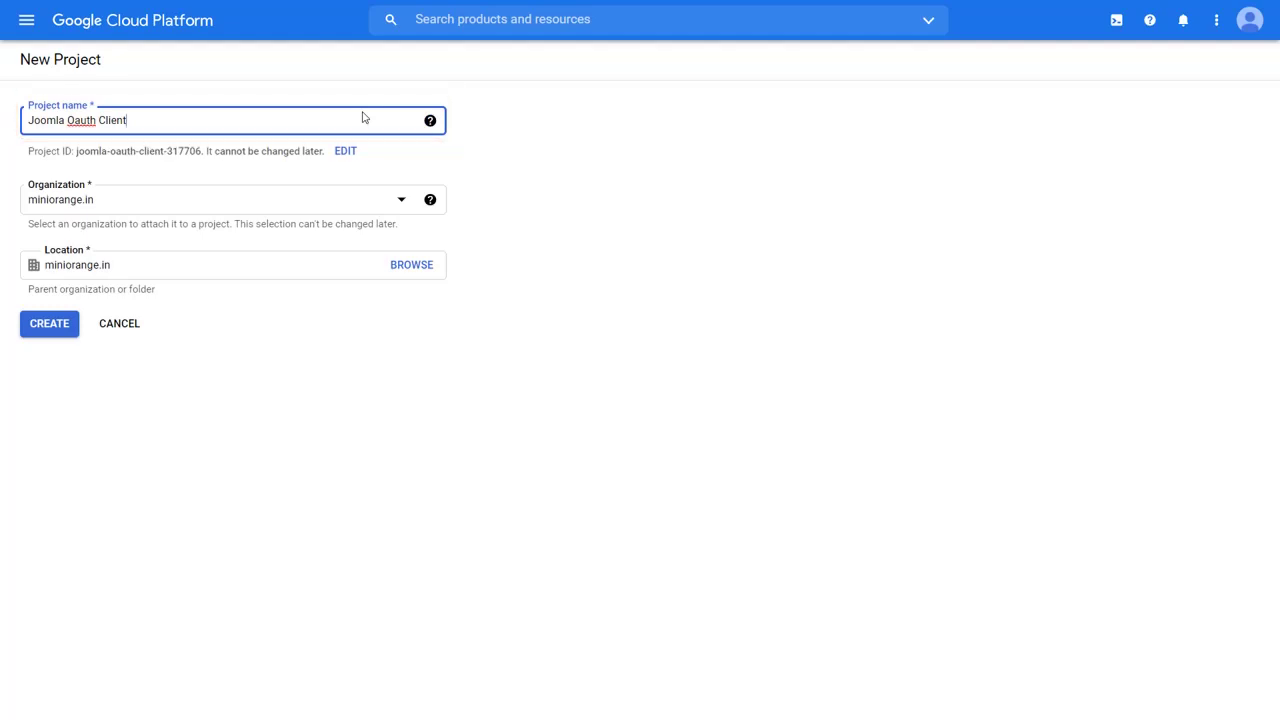
pyautogui.click(68, 327)
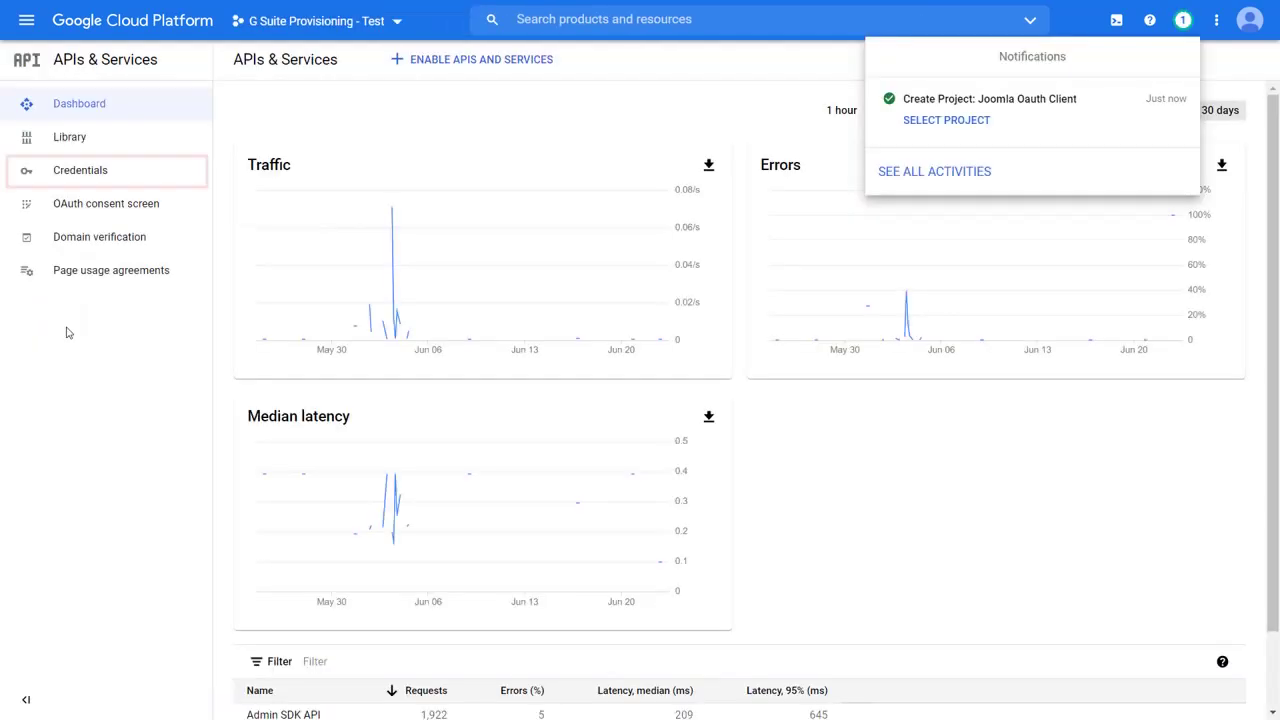
# - Start an OAuth client ID from Credentials and create its consent screen with the External user type
pyautogui.click(63, 174)
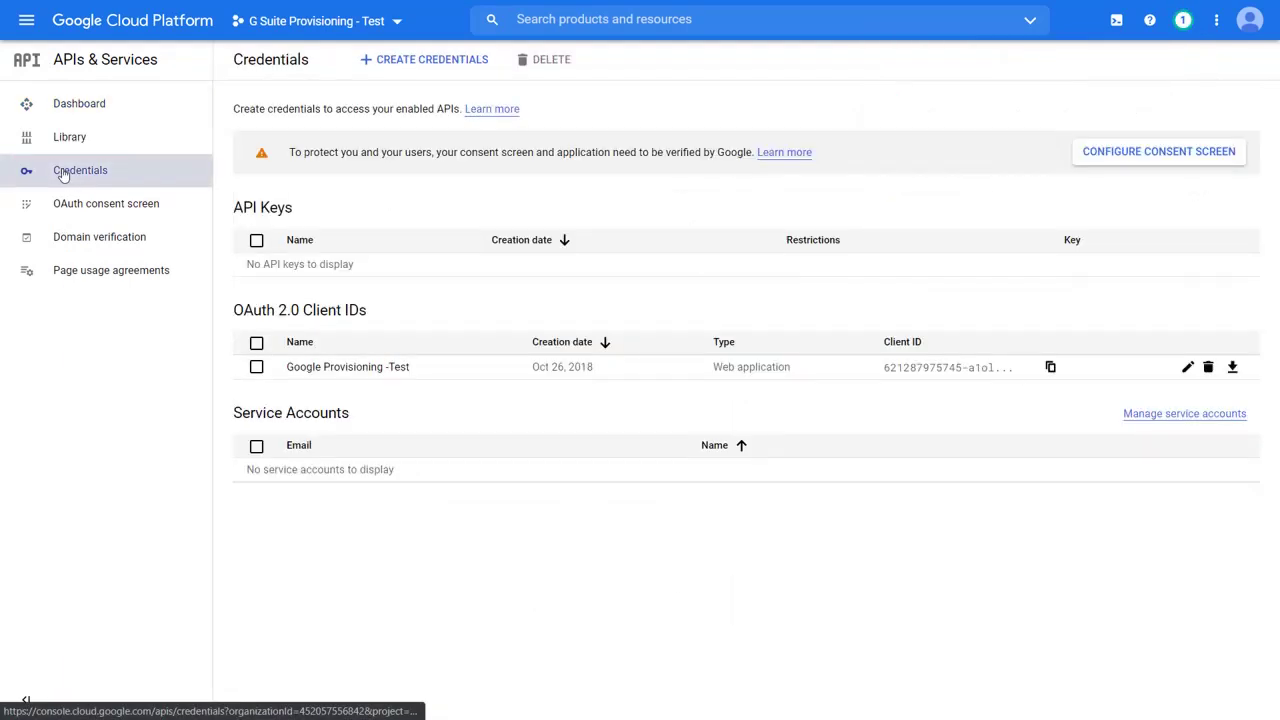
pyautogui.click(418, 63)
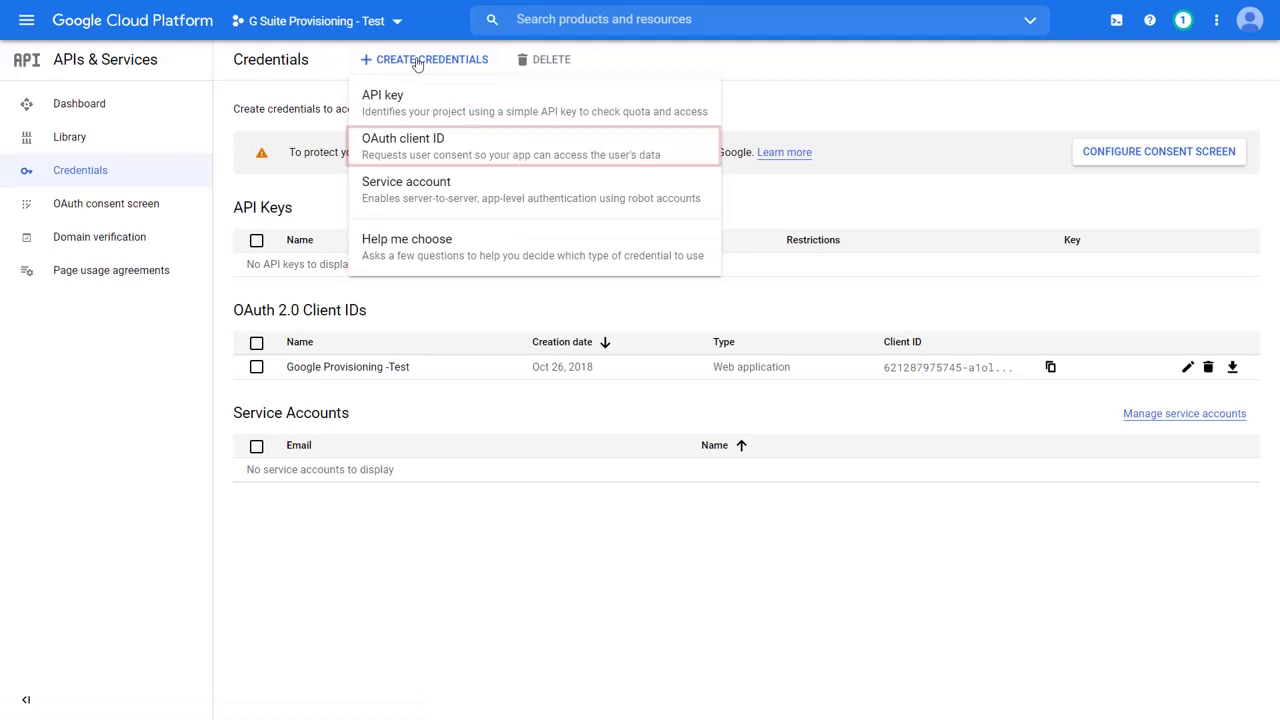
pyautogui.click(411, 147)
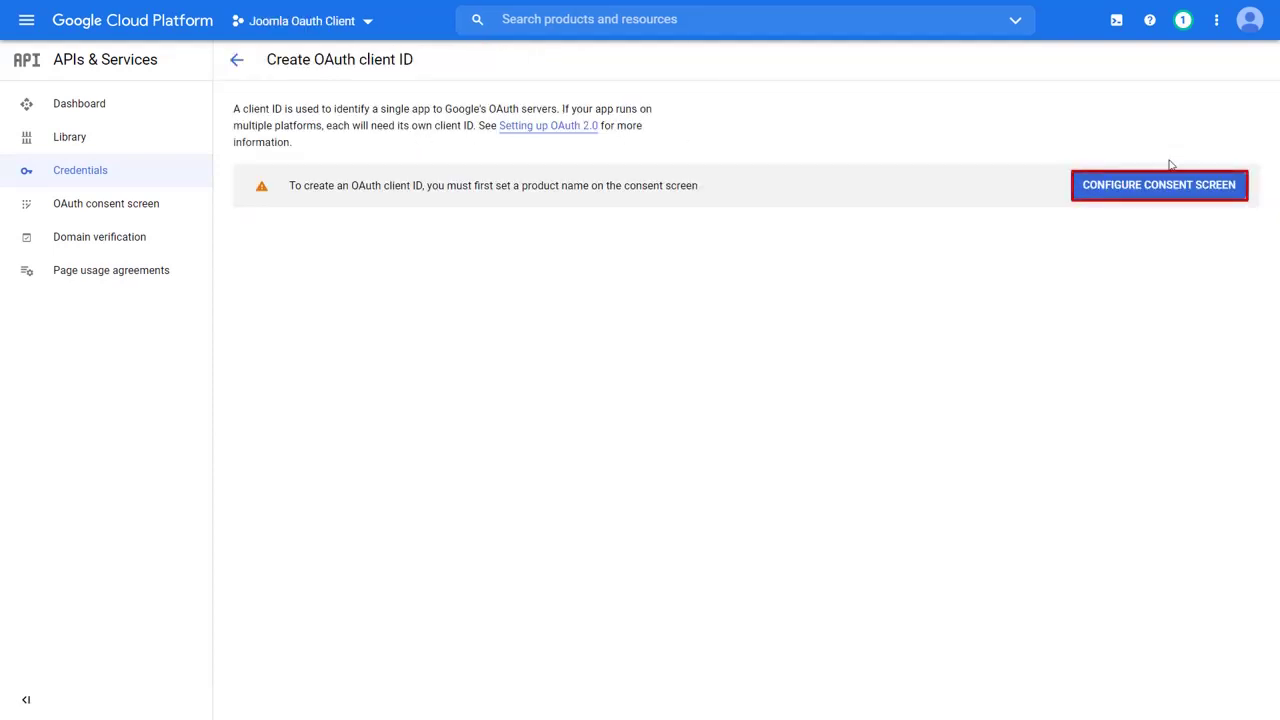
pyautogui.click(1191, 188)
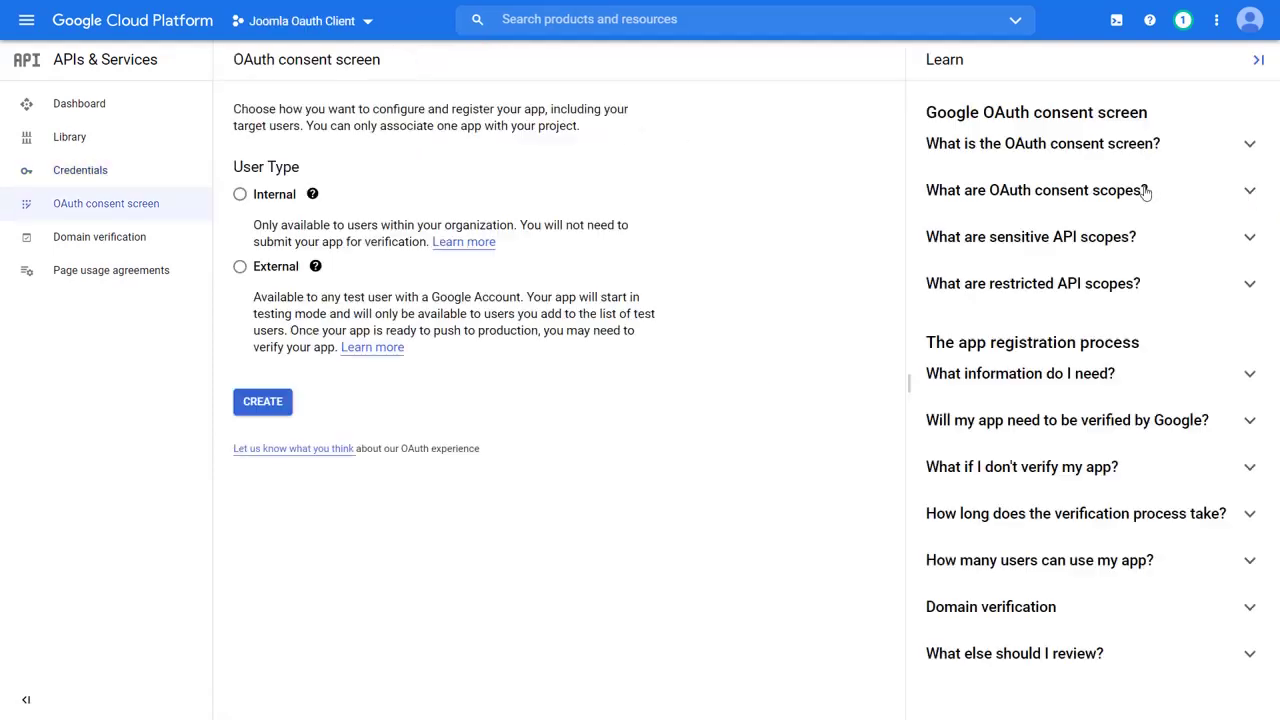
pyautogui.click(239, 267)
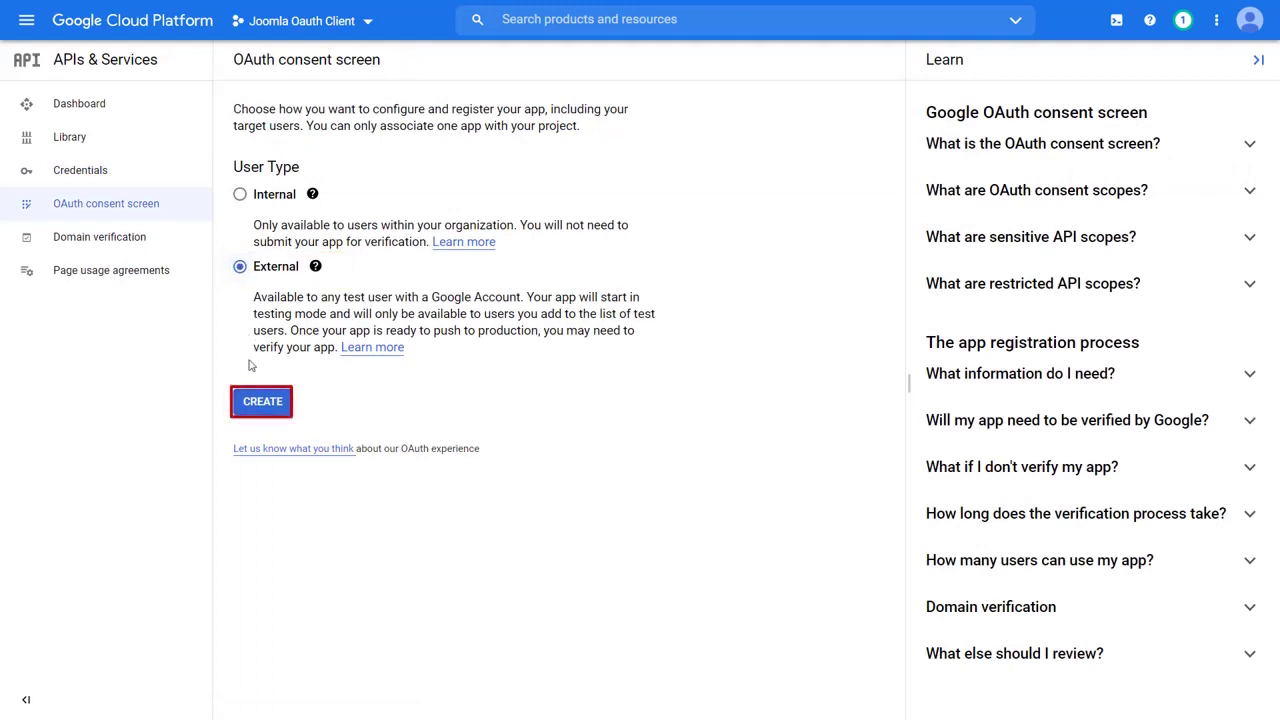
pyautogui.click(253, 402)
# - Enter app name 'Joomla Oauth Testing', the administrator support email and developer contact email, and save
pyautogui.click(265, 285)
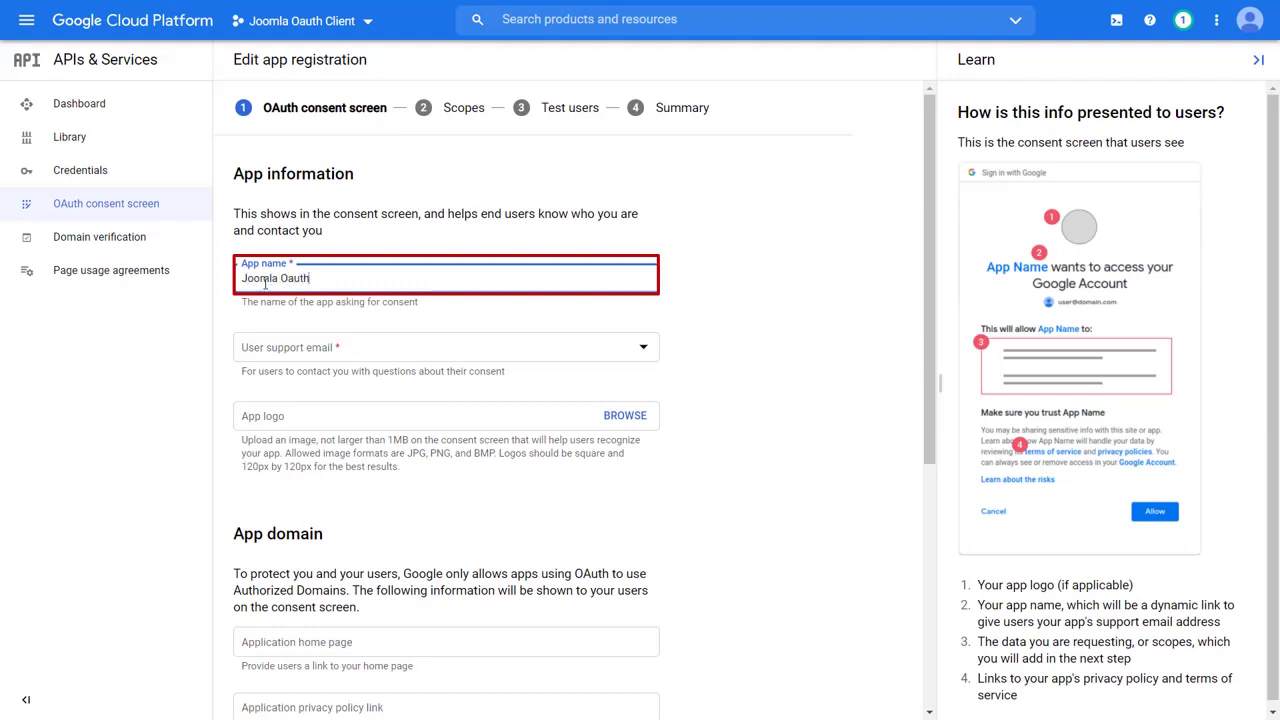
pyautogui.write('Joomla Oauth Testing')
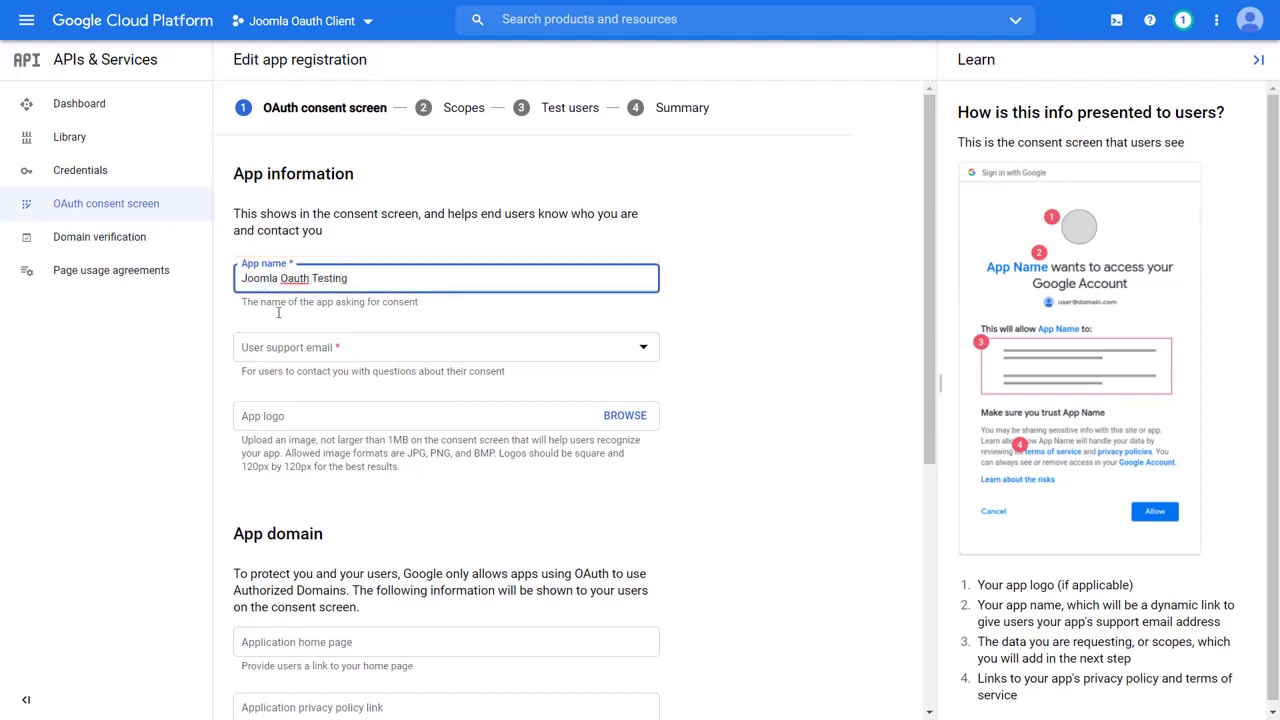
pyautogui.click(298, 347)
pyautogui.click(302, 358)
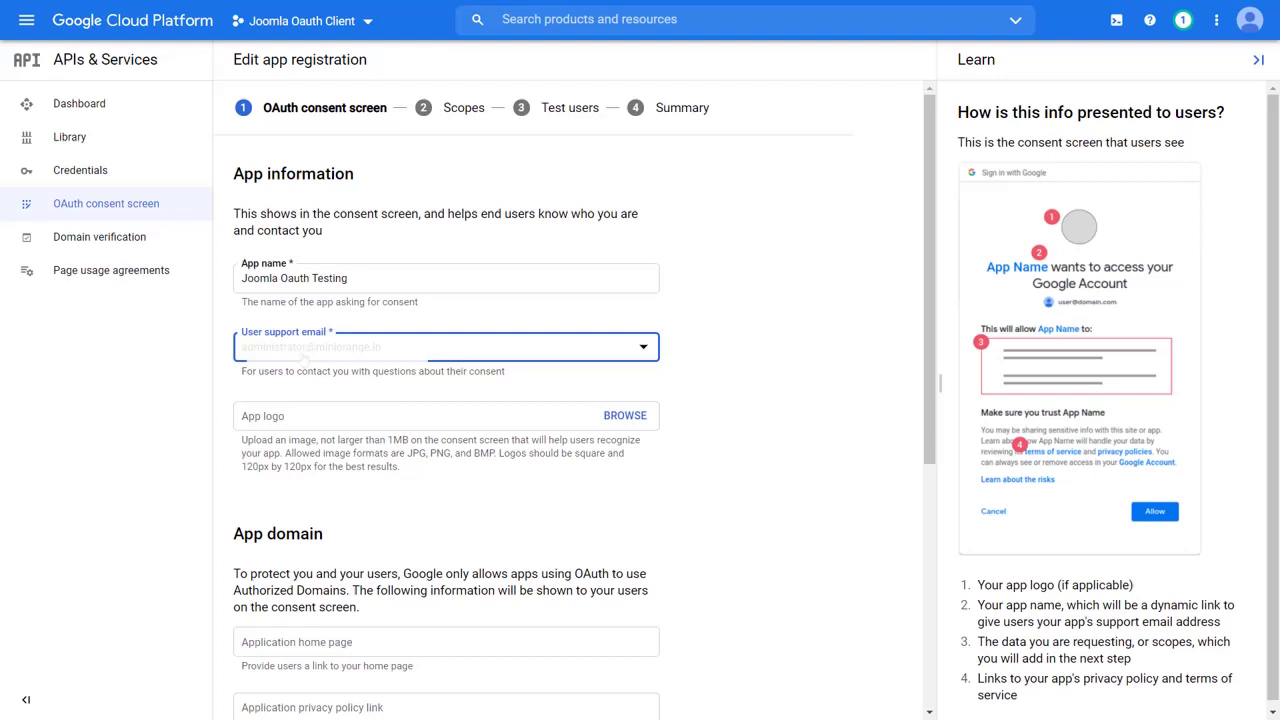
pyautogui.scroll(-4, 310, 405)
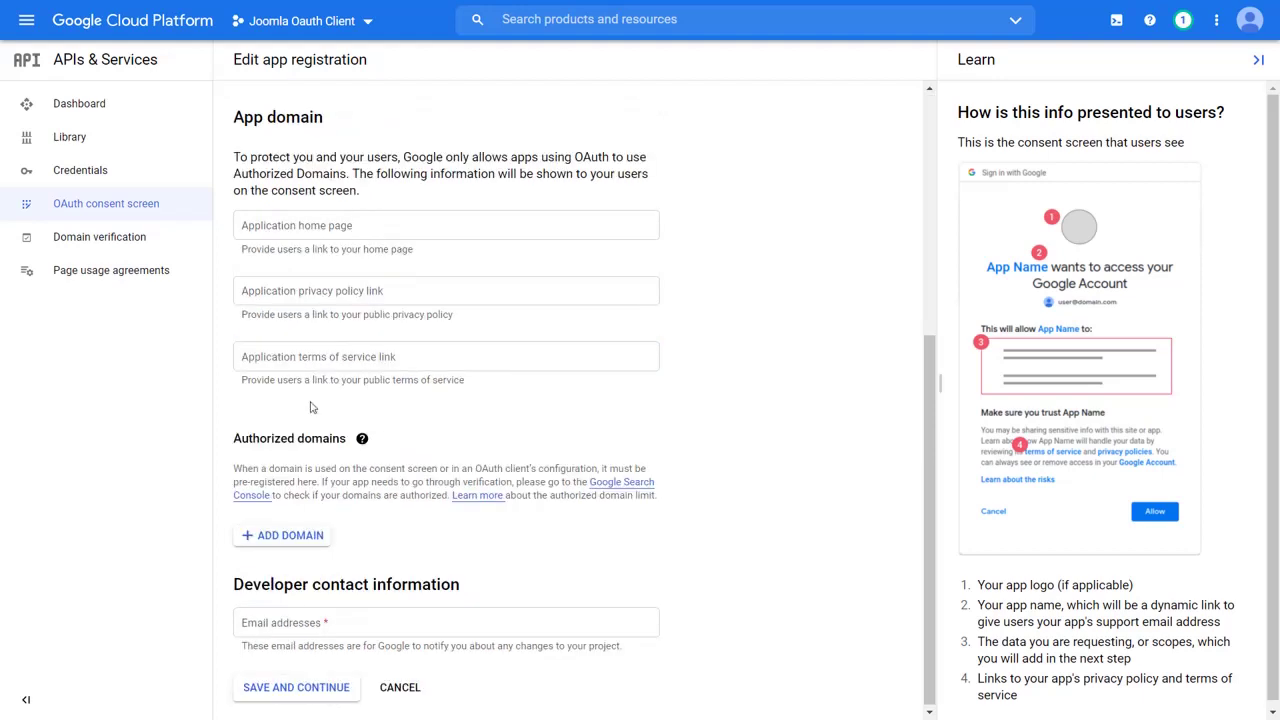
pyautogui.click(315, 626)
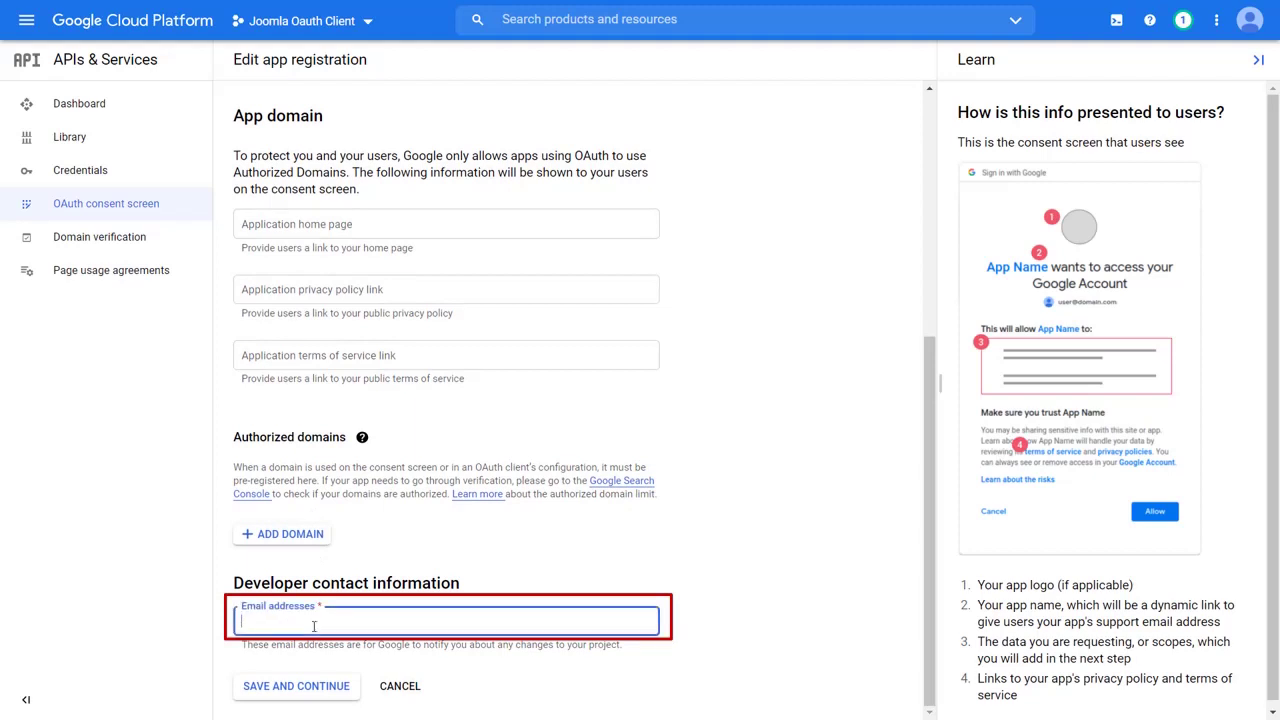
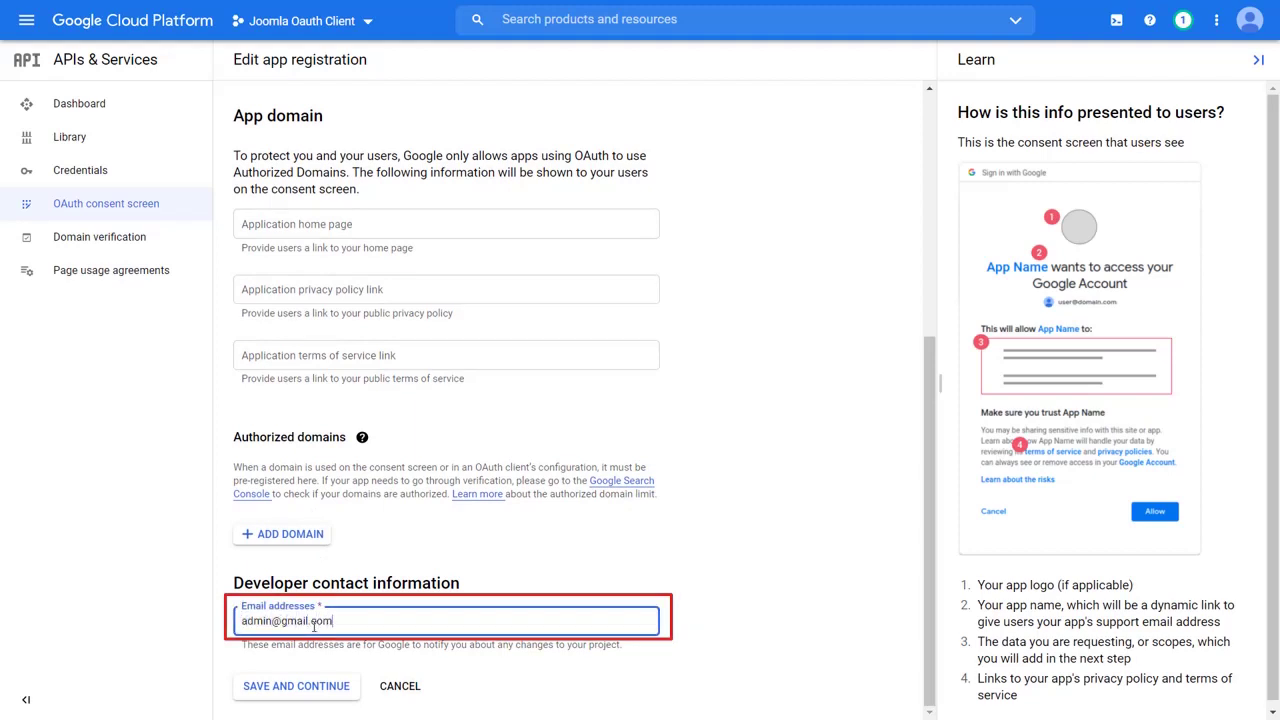
pyautogui.click(300, 686)
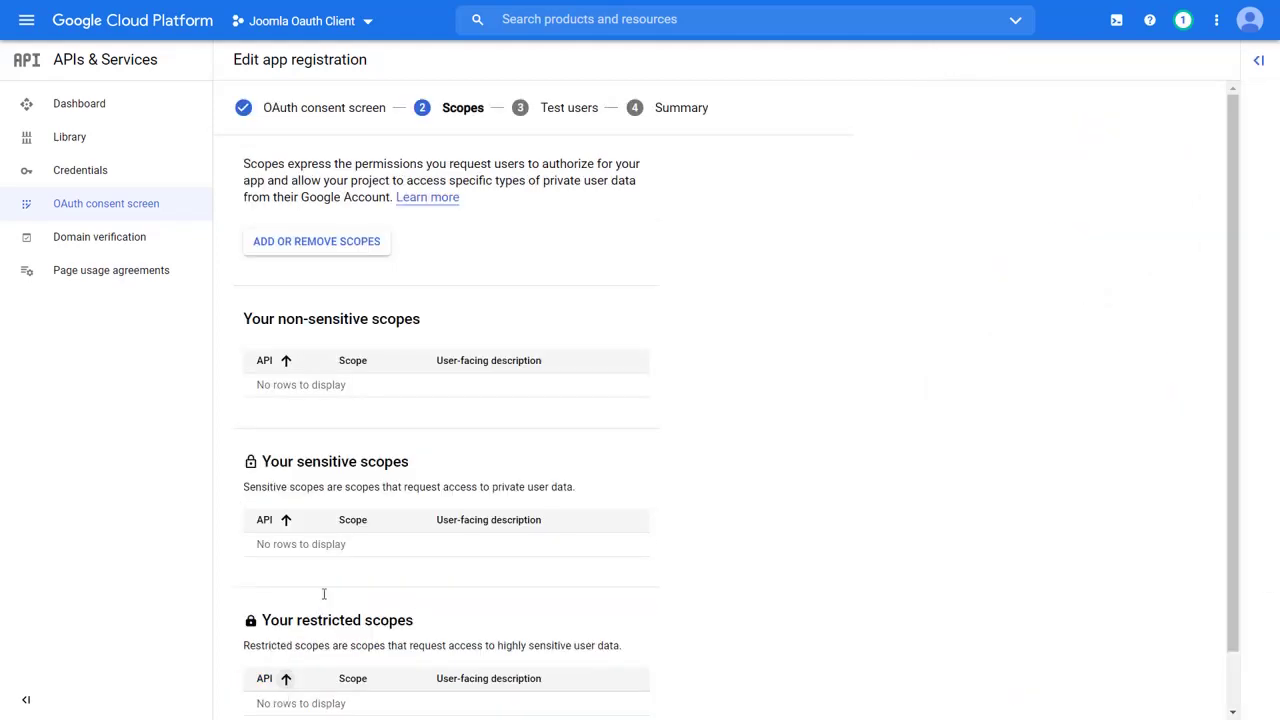
# - Add the userinfo.email, userinfo.profile and openid scopes and save the Scopes step
pyautogui.click(277, 247)
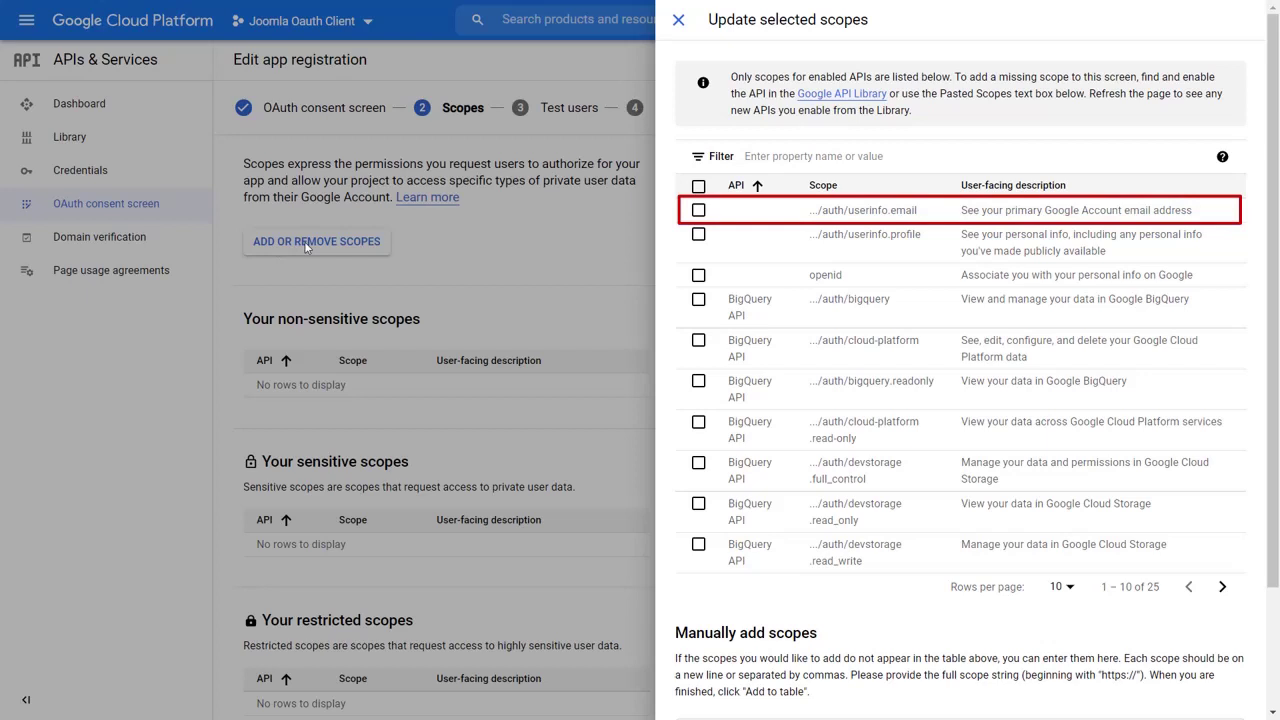
pyautogui.click(698, 210)
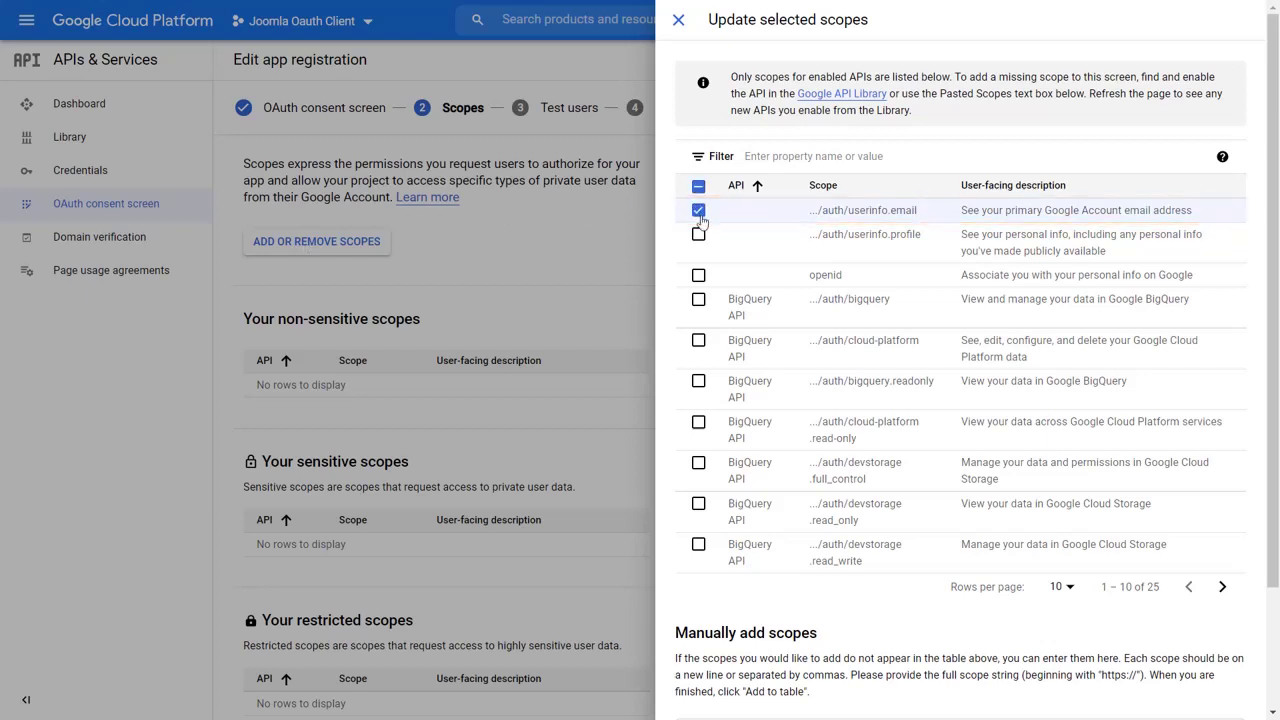
pyautogui.click(699, 236)
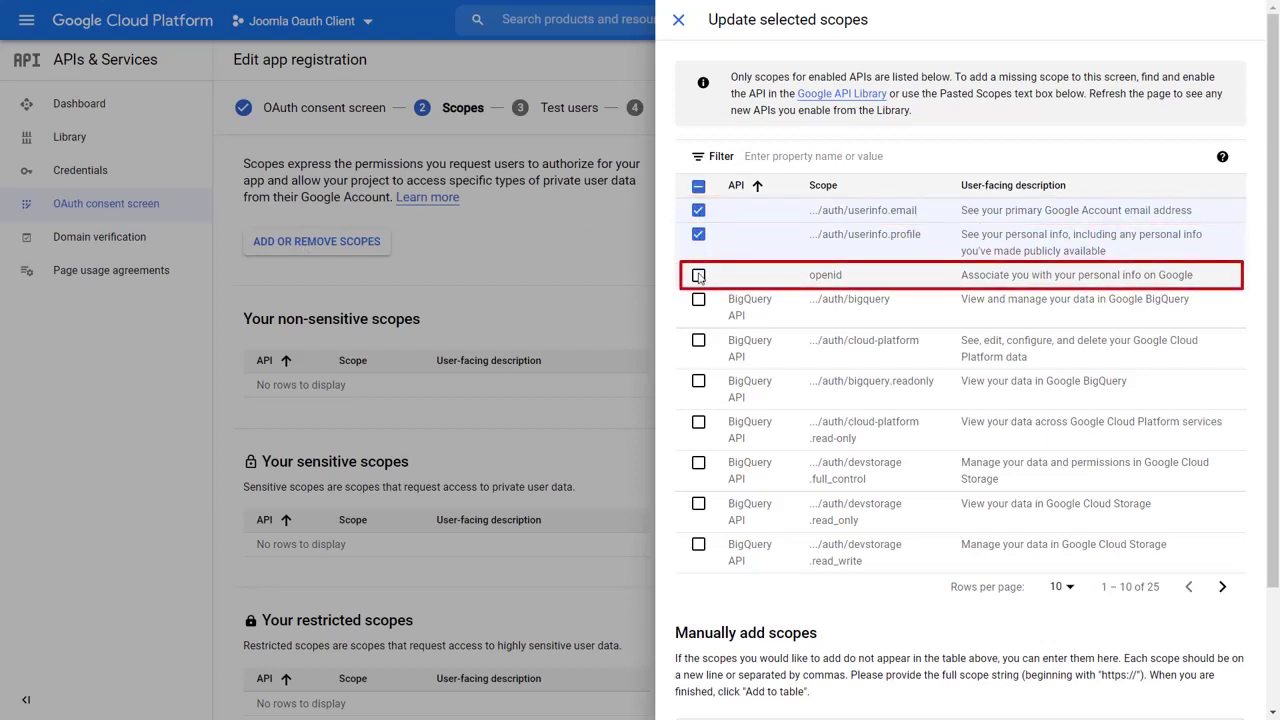
pyautogui.click(698, 276)
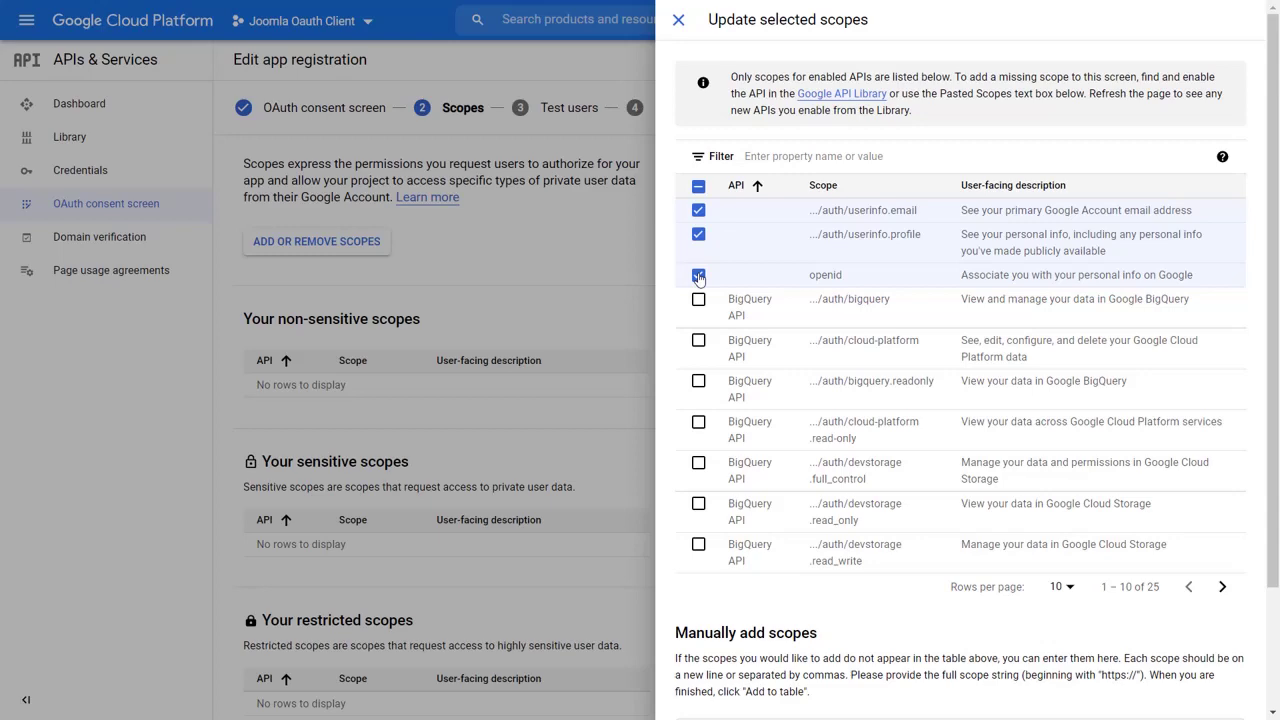
pyautogui.scroll(-3, 698, 277)
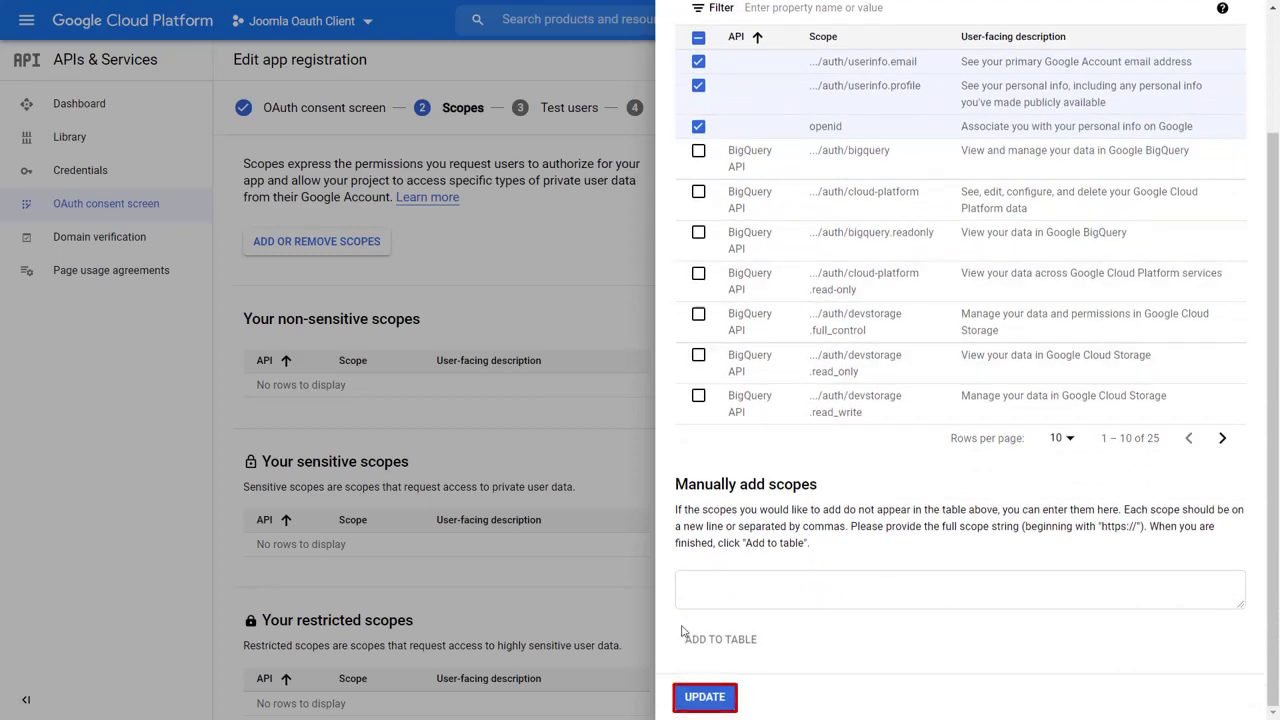
pyautogui.click(688, 698)
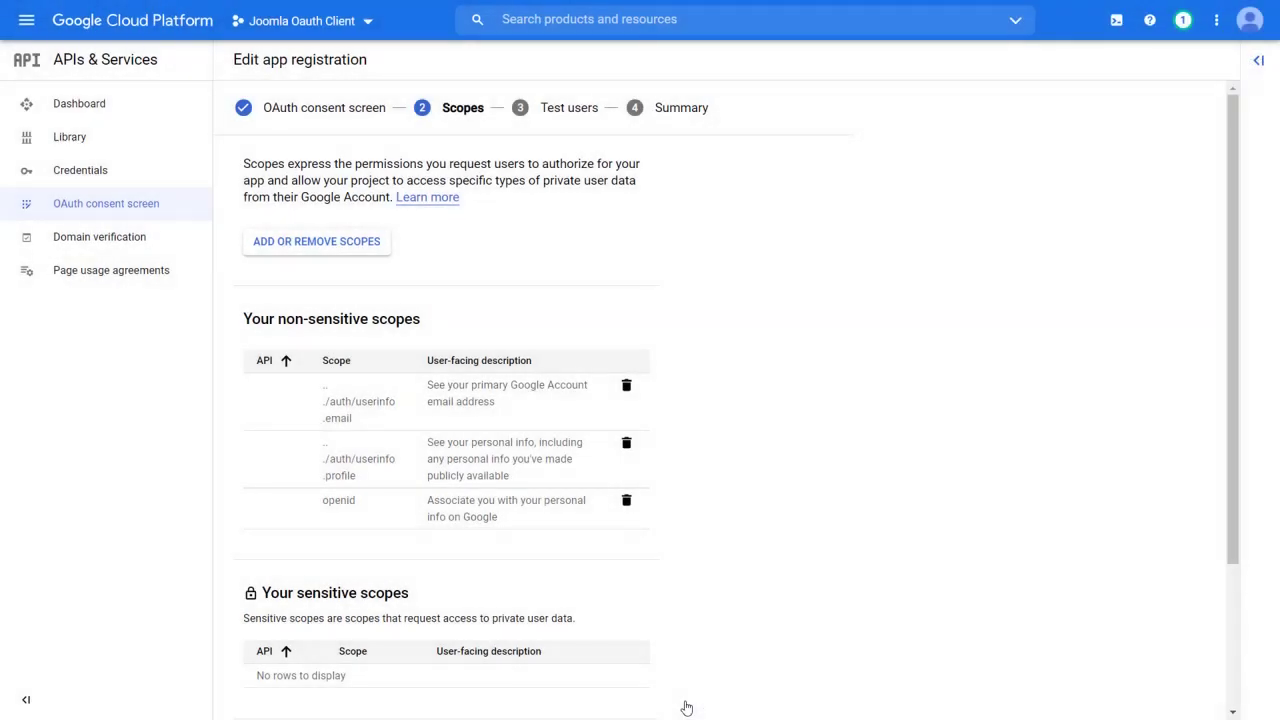
pyautogui.scroll(-2, 688, 686)
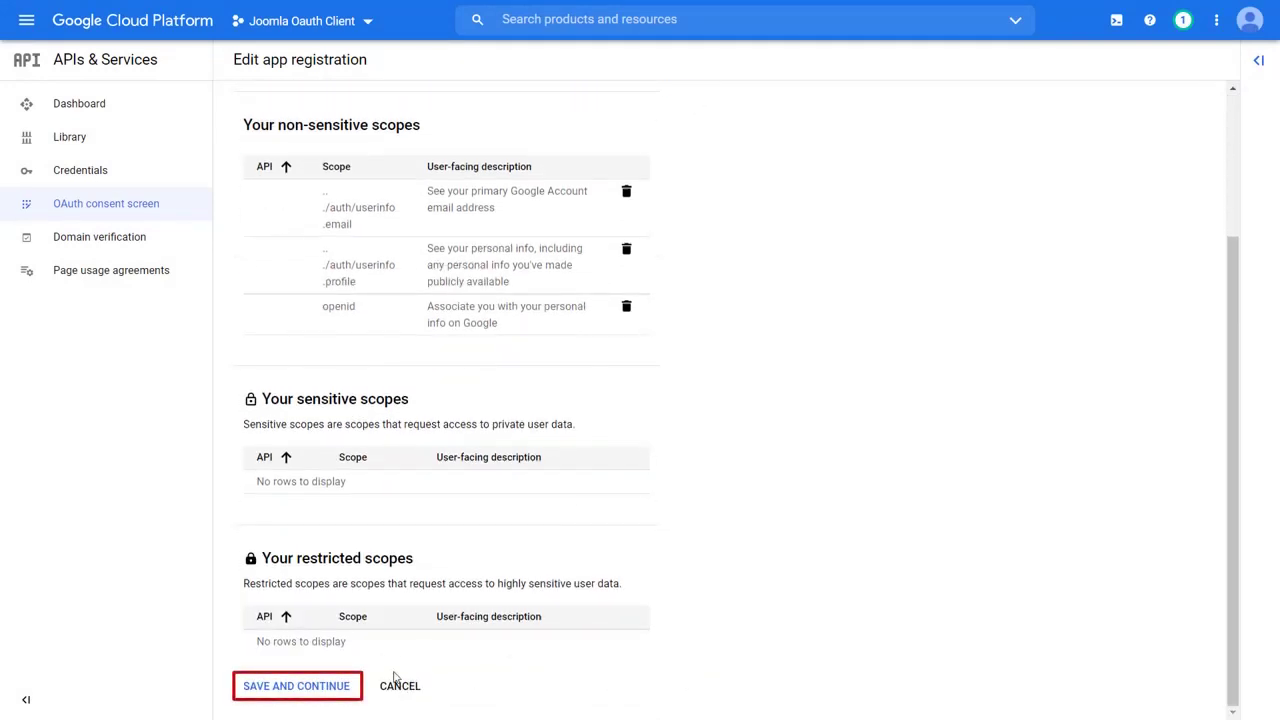
pyautogui.click(350, 688)
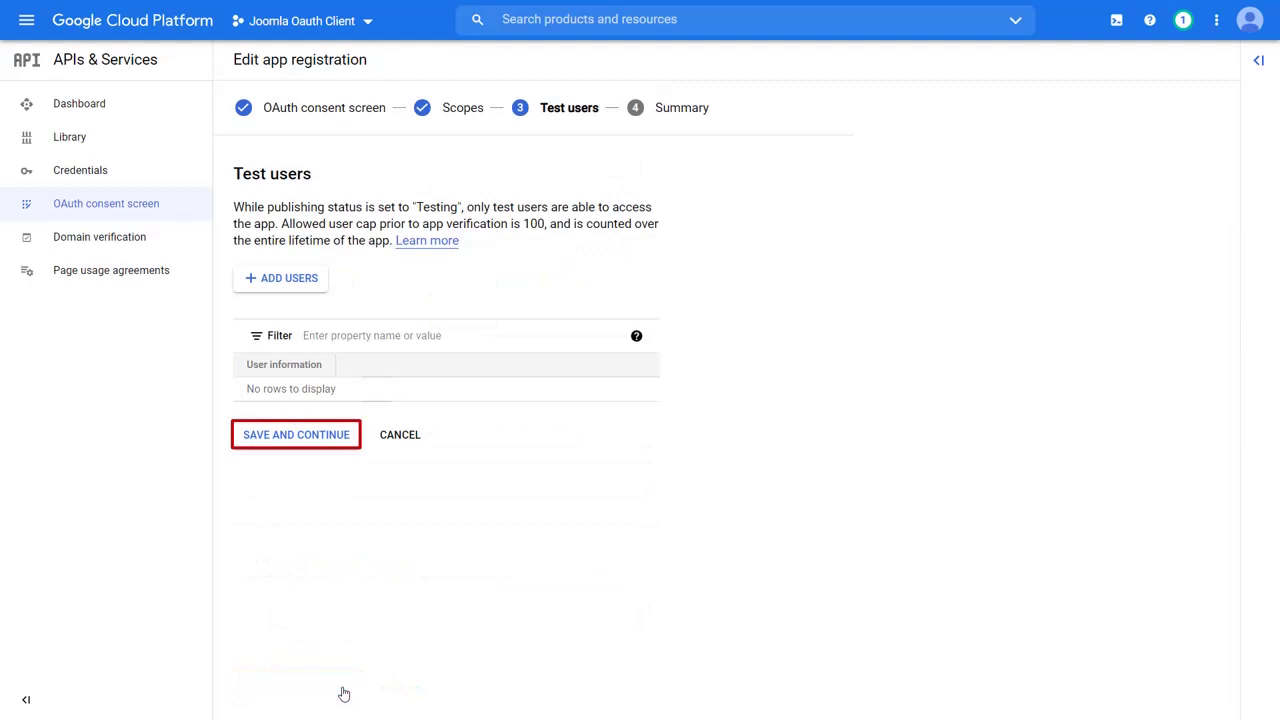
# - Skip test users and finish the consent screen setup
pyautogui.click(317, 436)
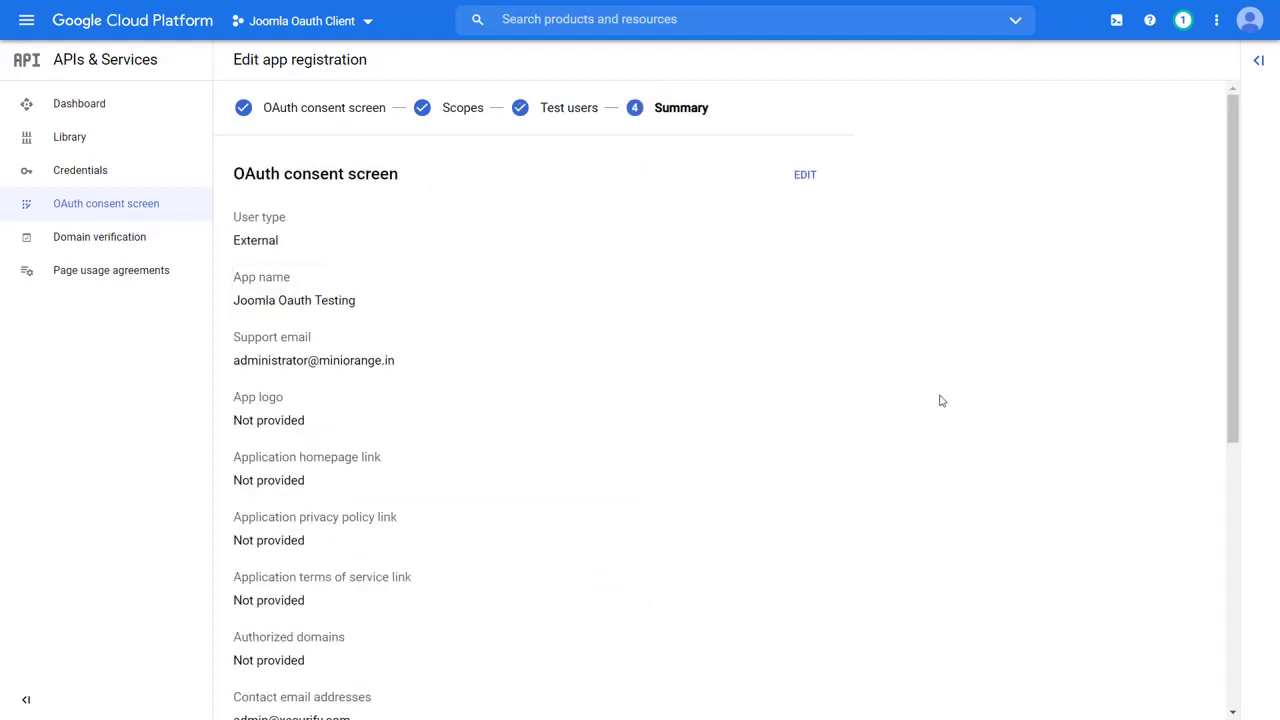
pyautogui.scroll(-5, 940, 401)
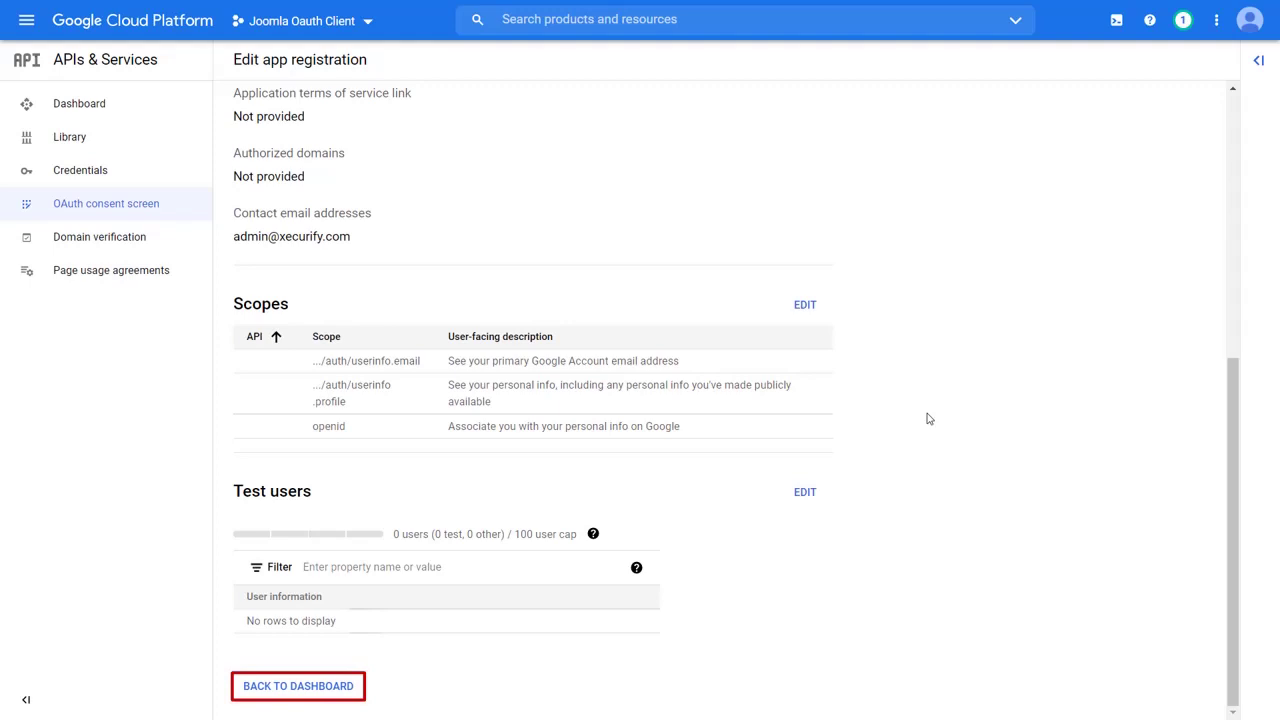
pyautogui.click(330, 688)
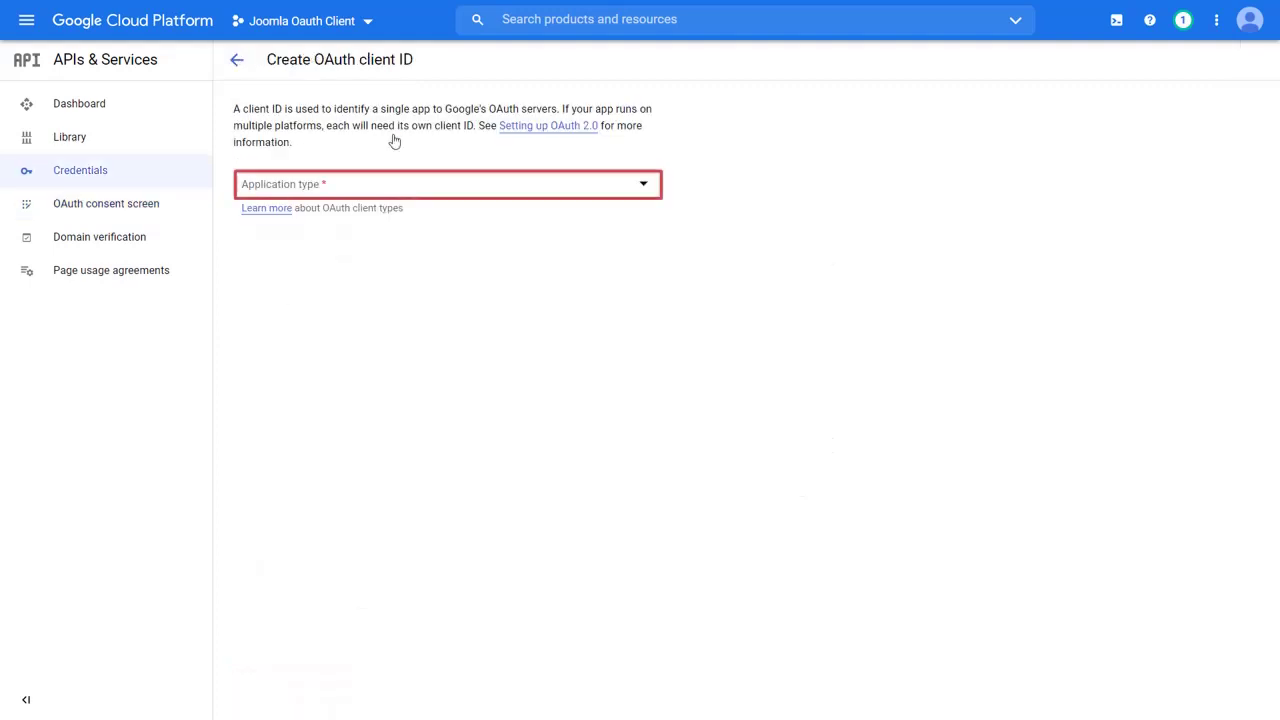
# - Create a Web application OAuth client named 'Testing of Joomla Oauth'
pyautogui.click(400, 187)
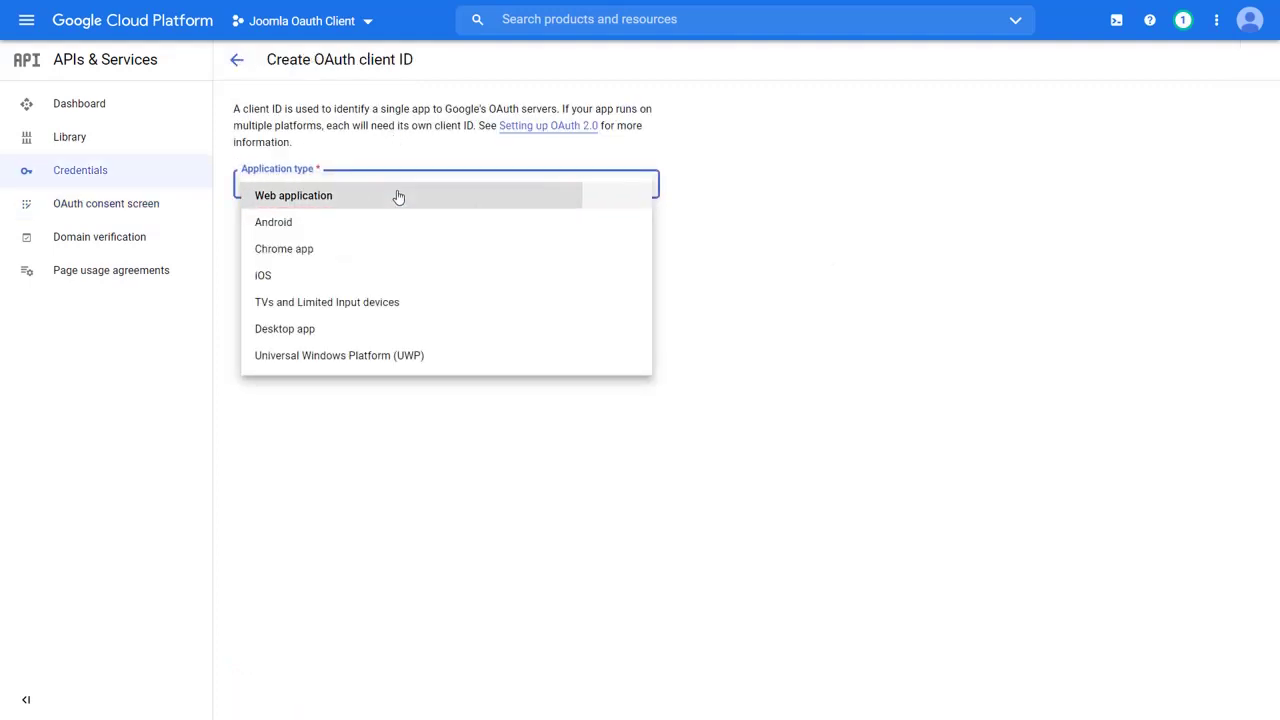
pyautogui.click(397, 194)
pyautogui.click(380, 244)
pyautogui.press('BackSpace')
pyautogui.press('BackSpace')
pyautogui.press('BackSpace')
pyautogui.press('BackSpace')
pyautogui.press('BackSpace')
pyautogui.press('BackSpace')
pyautogui.press('BackSpace')
pyautogui.press('BackSpace')
pyautogui.press('BackSpace')
pyautogui.press('BackSpace')
pyautogui.press('BackSpace')
pyautogui.press('BackSpace')
pyautogui.write('Testing of')
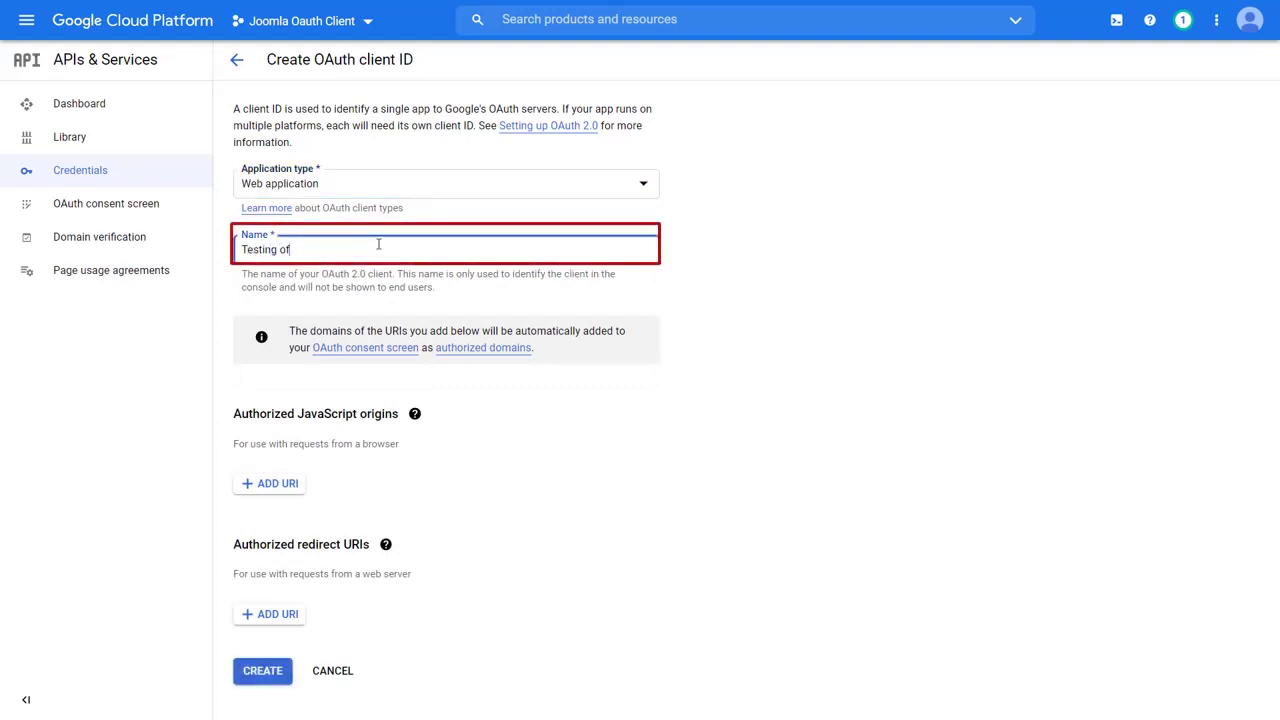
pyautogui.write(' Joomla Oauth')
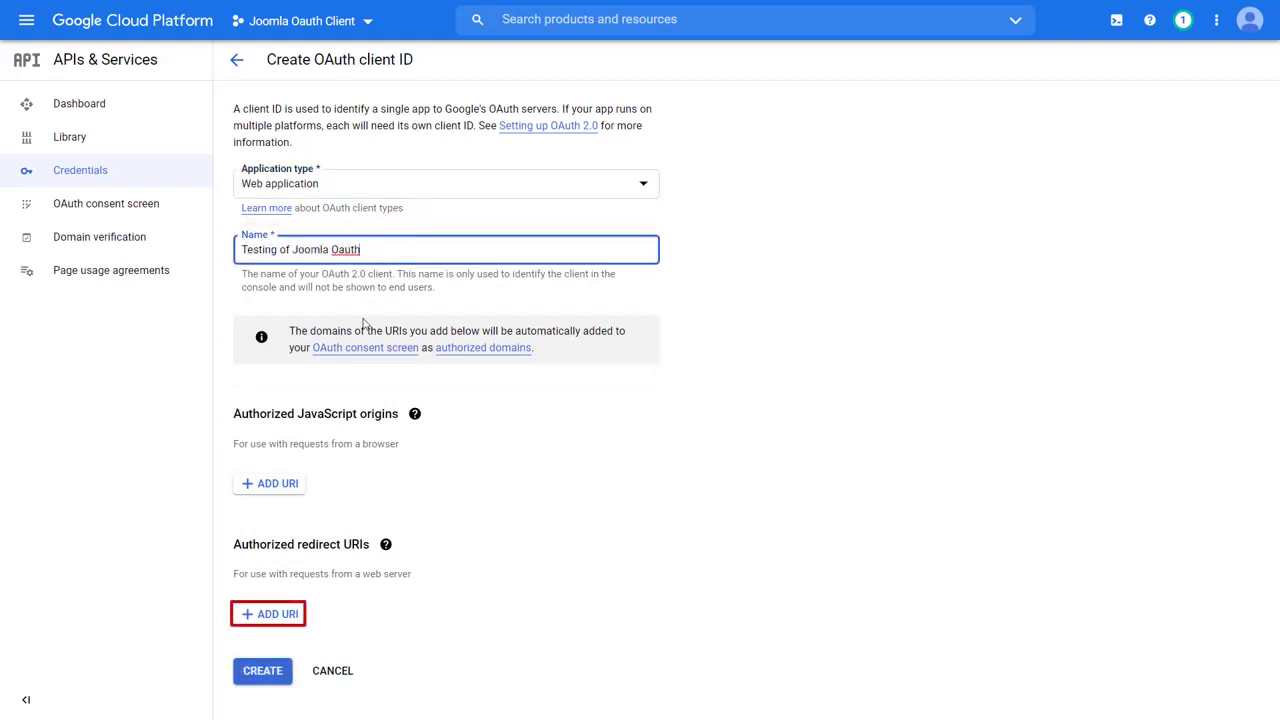
pyautogui.click(275, 613)
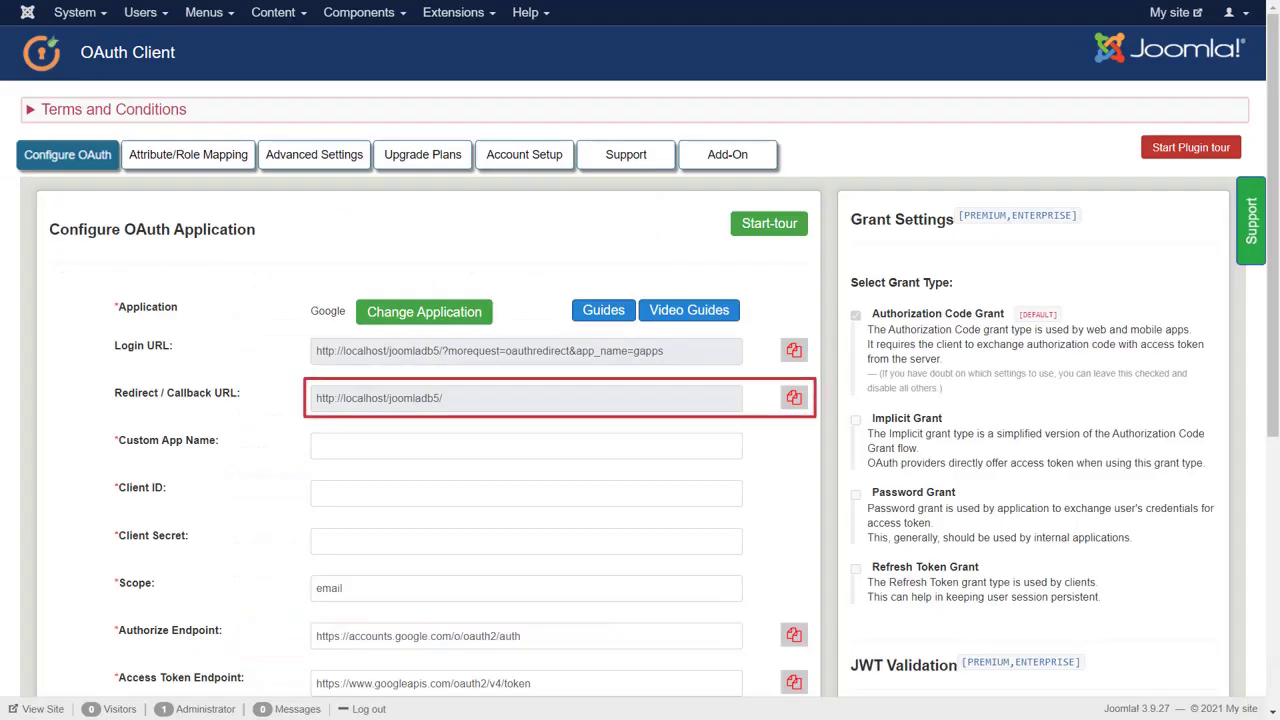
pyautogui.click(788, 401)
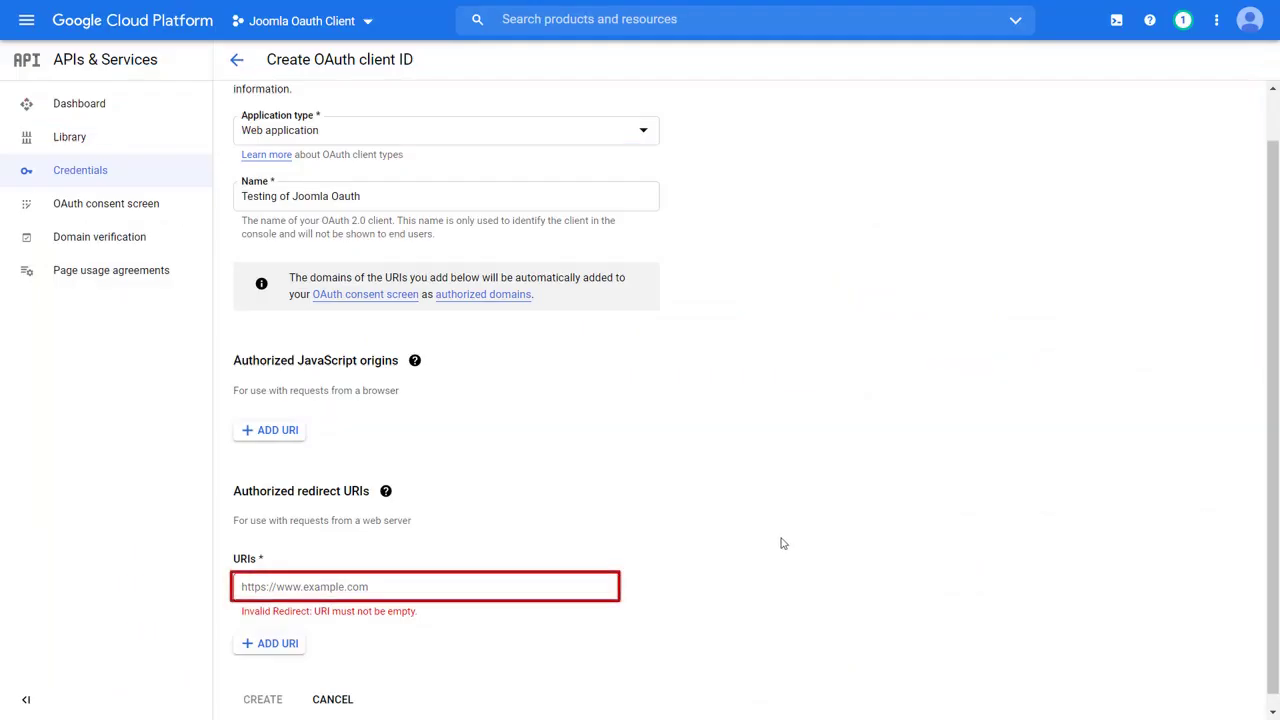
pyautogui.click(572, 594)
pyautogui.hotkey('ctrl', 'v')
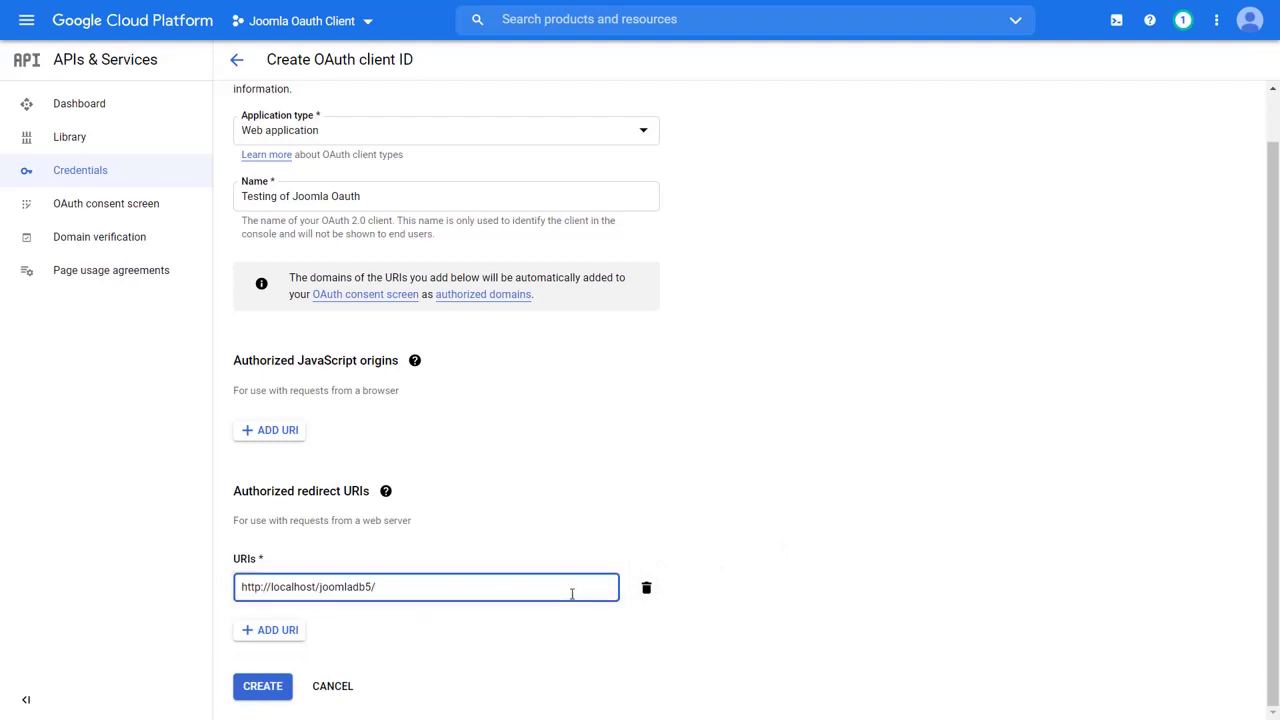
pyautogui.click(263, 685)
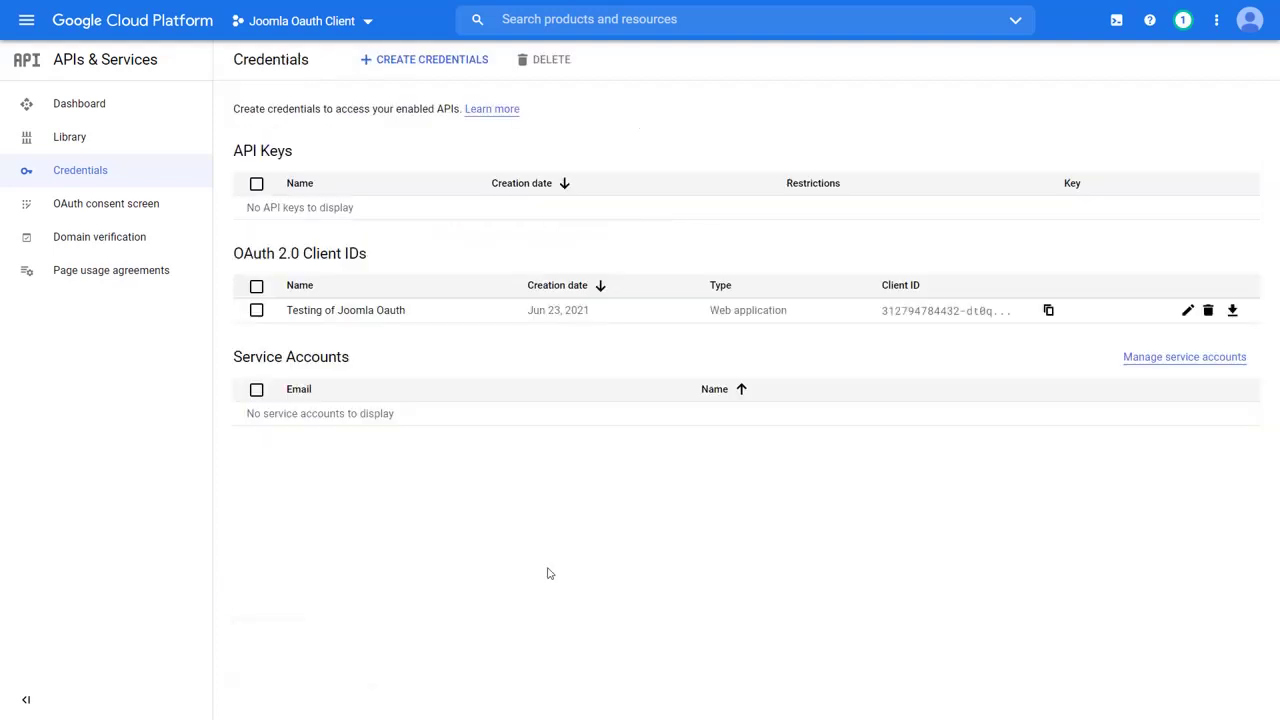
pyautogui.click(390, 312)
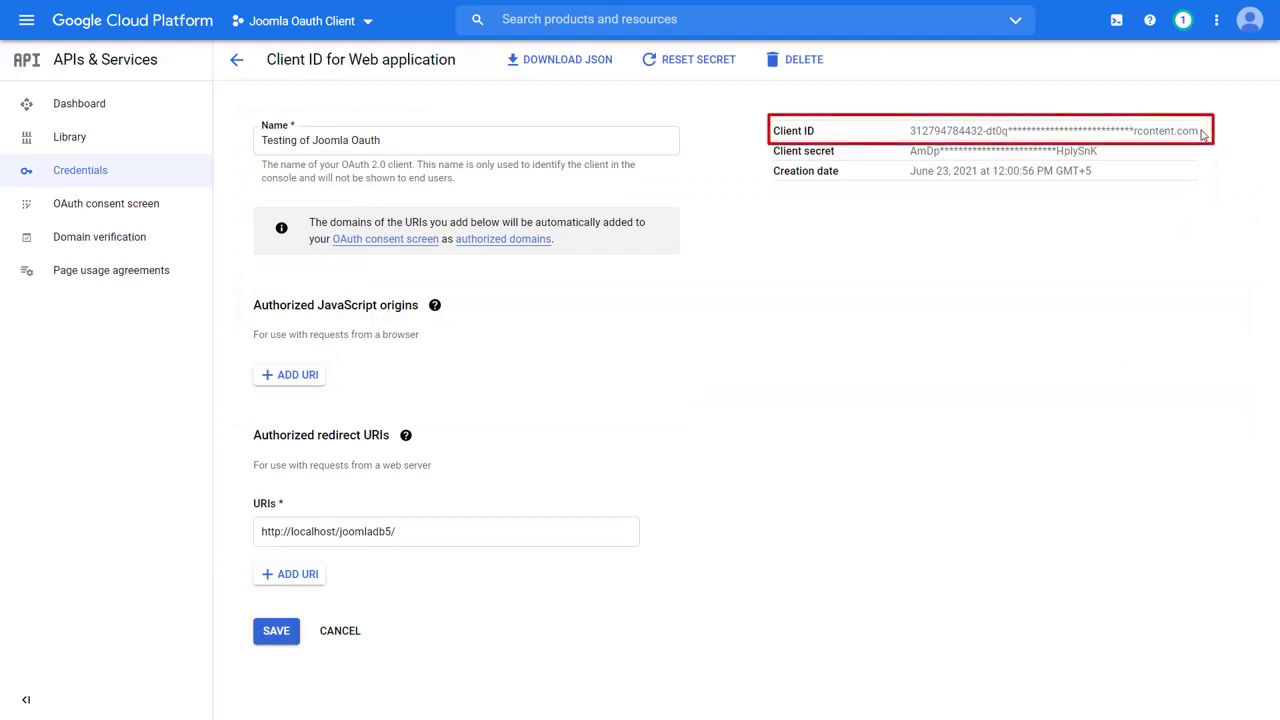
pyautogui.moveTo(1198, 129); pyautogui.dragTo(921, 143)
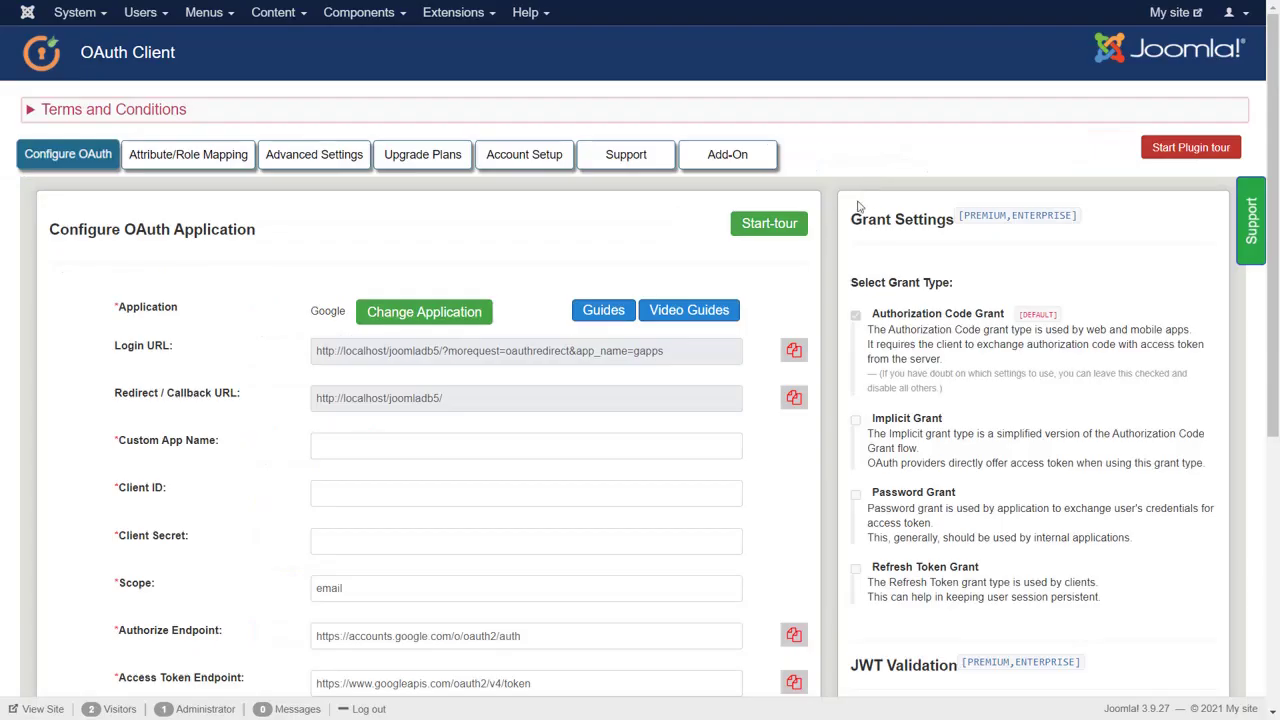
# - Name the app 'Google App Oauth Provider', paste the Google client ID and secret, and add Profile to the scope
pyautogui.click(505, 445)
pyautogui.write('G')
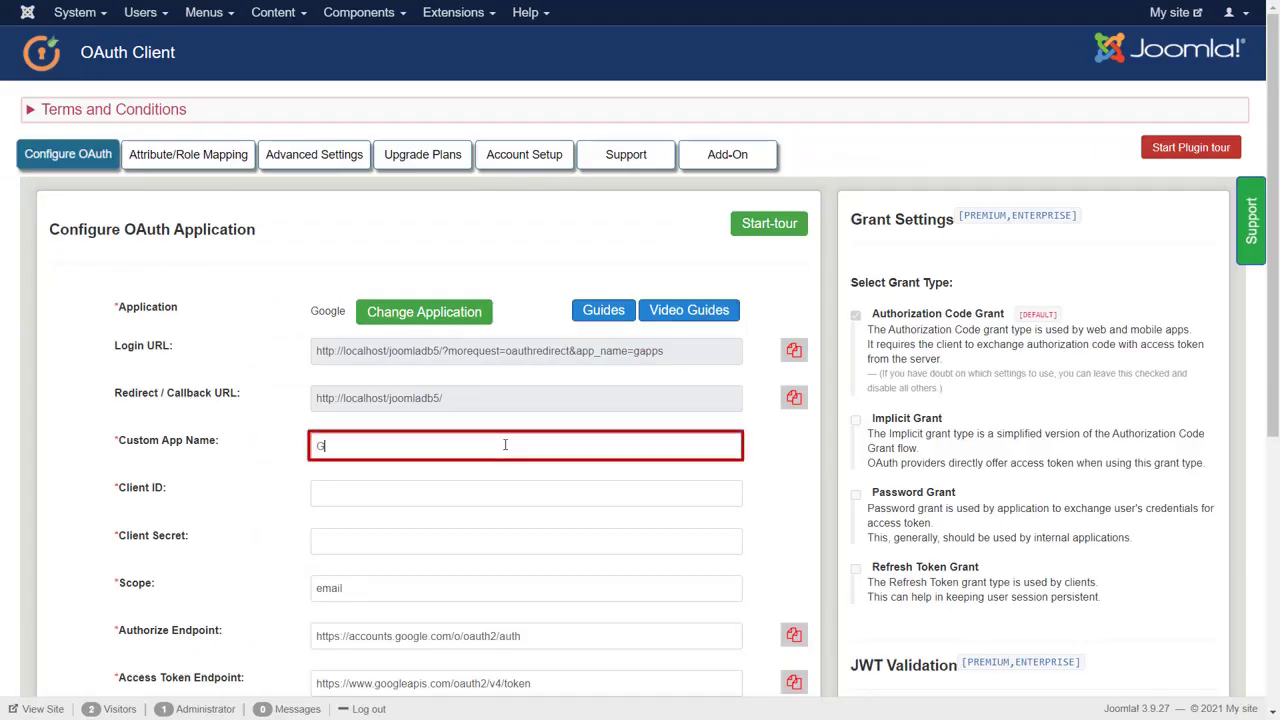
pyautogui.write('oogle App O')
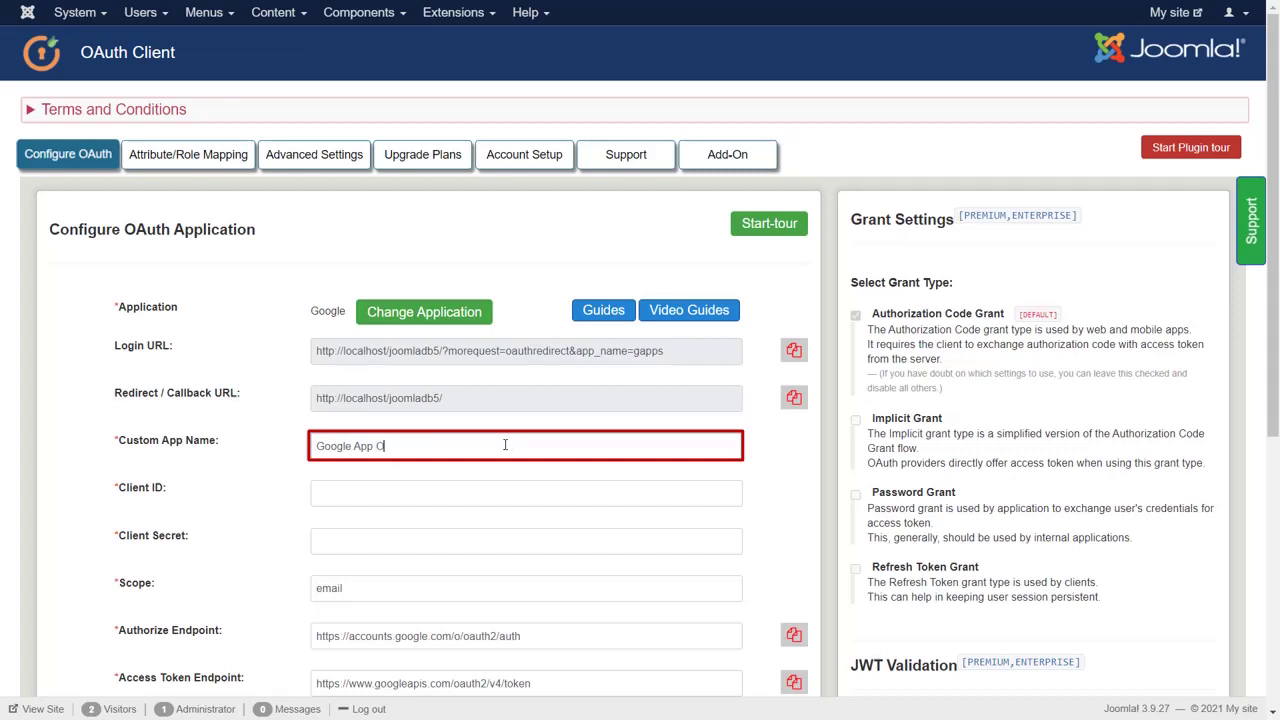
pyautogui.write('auth Provider')
pyautogui.click(492, 490)
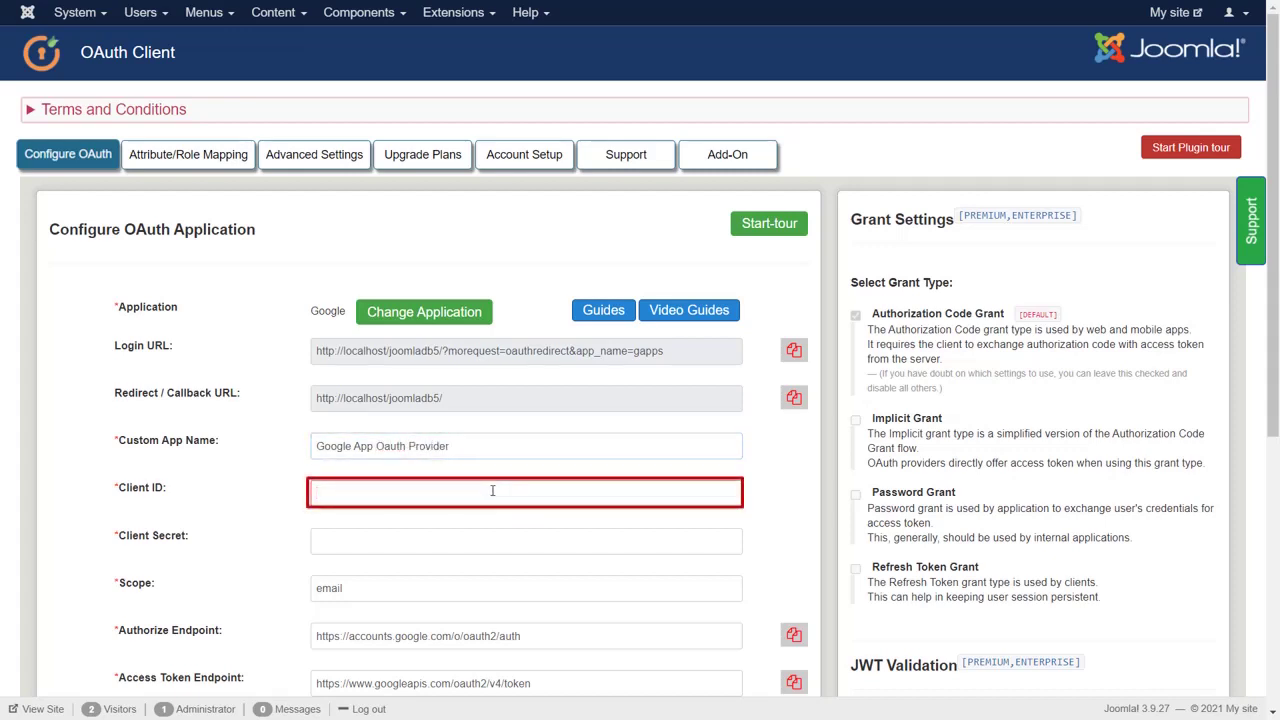
pyautogui.hotkey('ctrl', 'v')
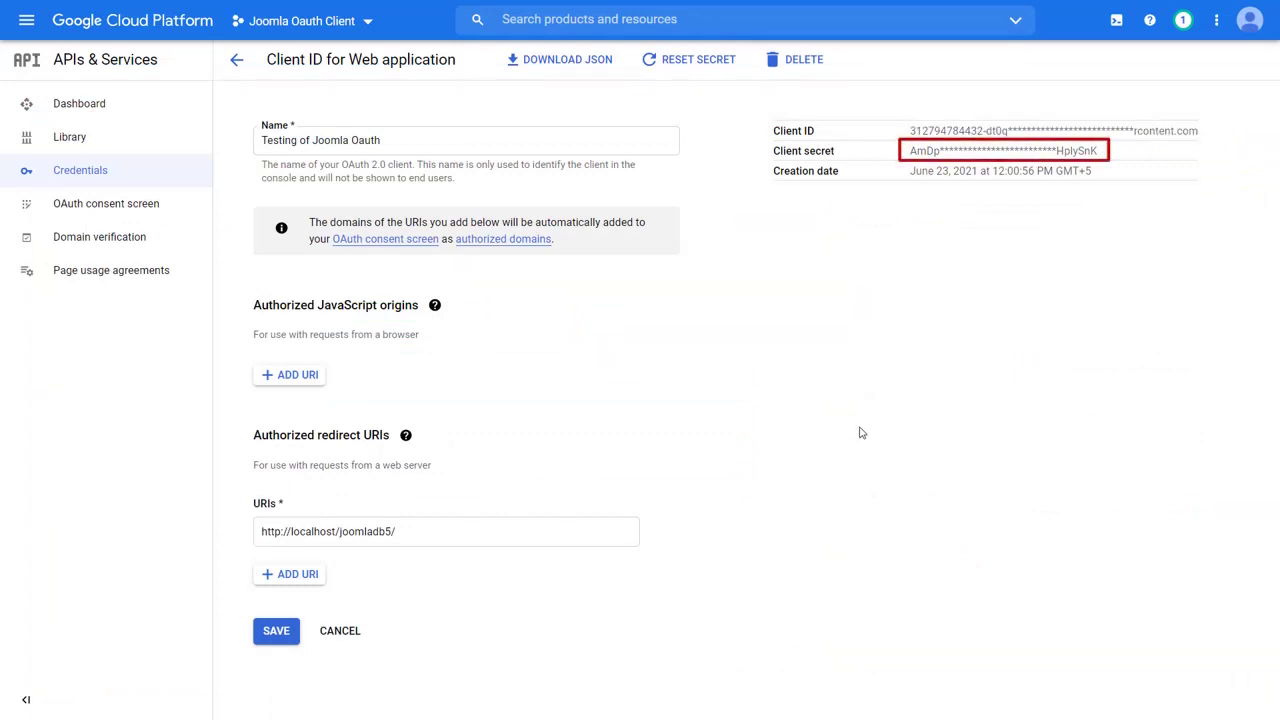
pyautogui.moveTo(1106, 155); pyautogui.dragTo(908, 150)
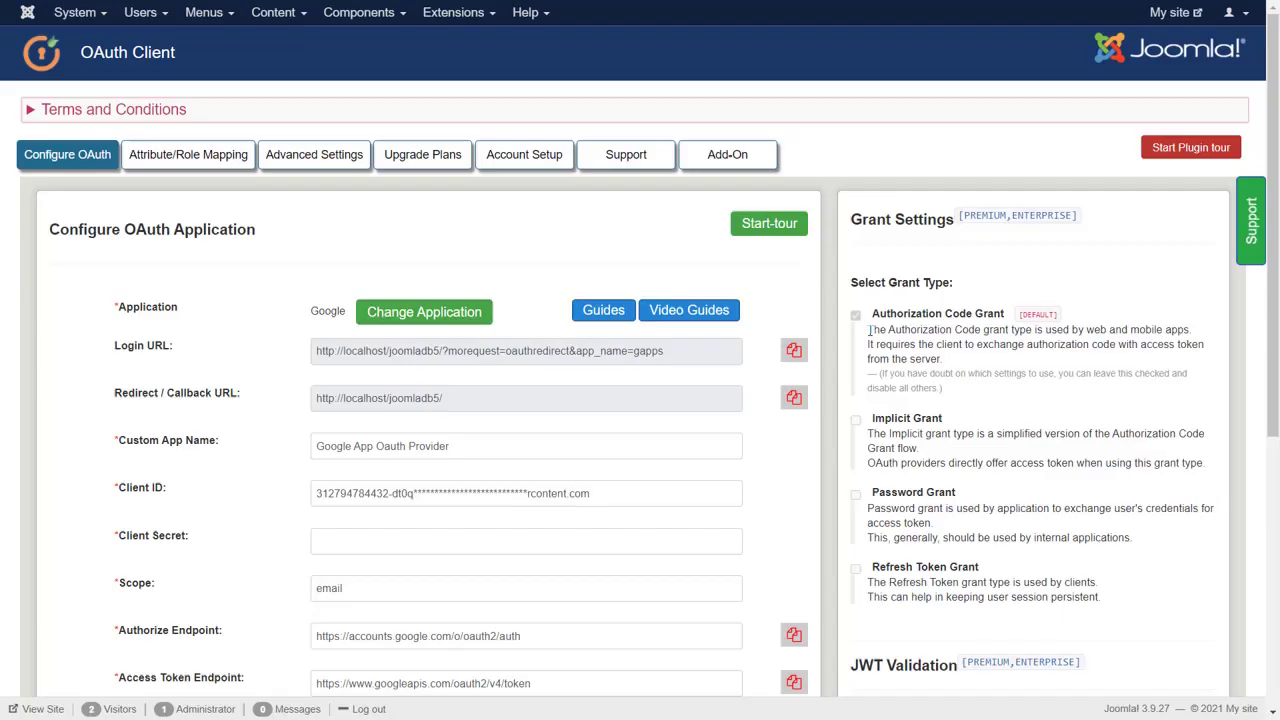
pyautogui.click(655, 541)
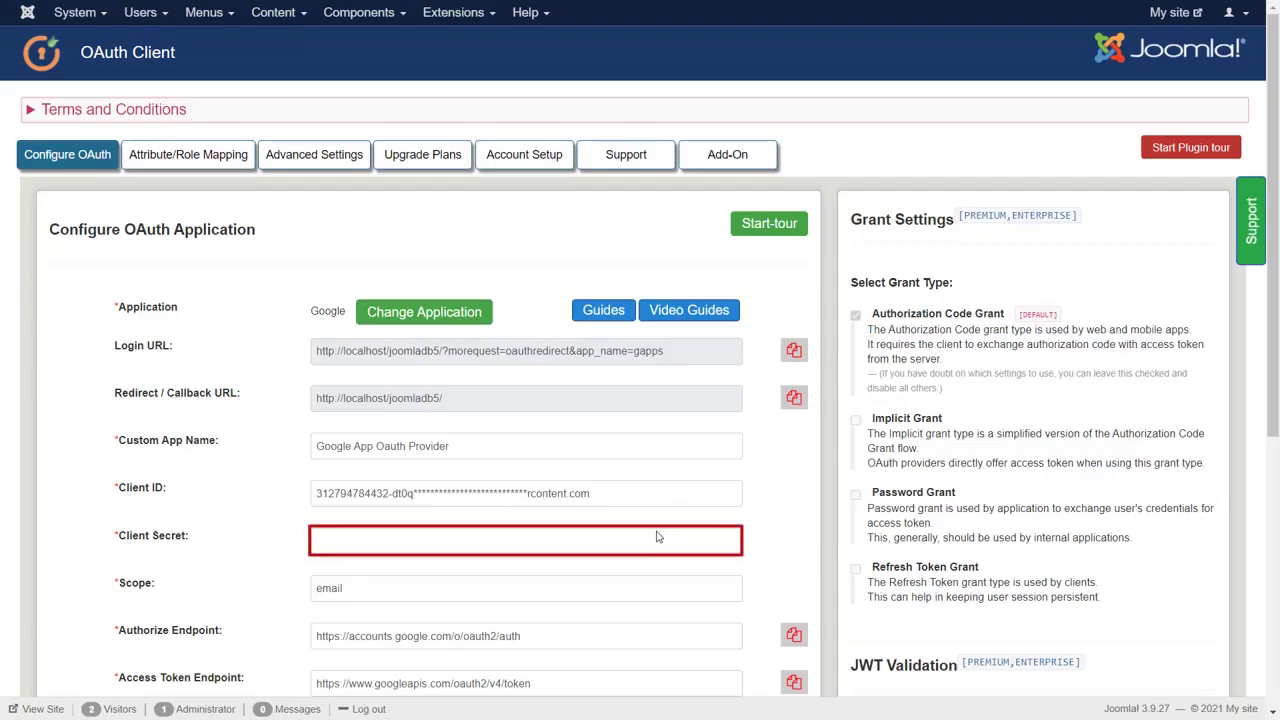
pyautogui.hotkey('ctrl', 'v')
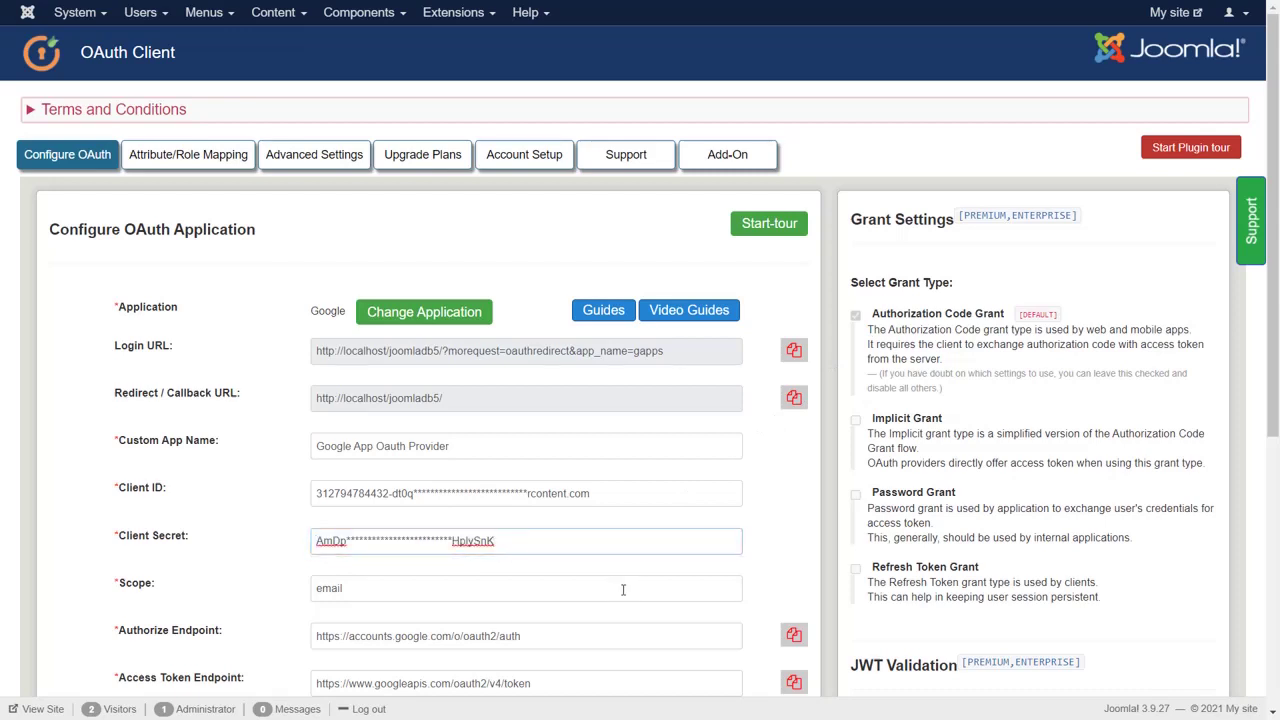
pyautogui.click(615, 594)
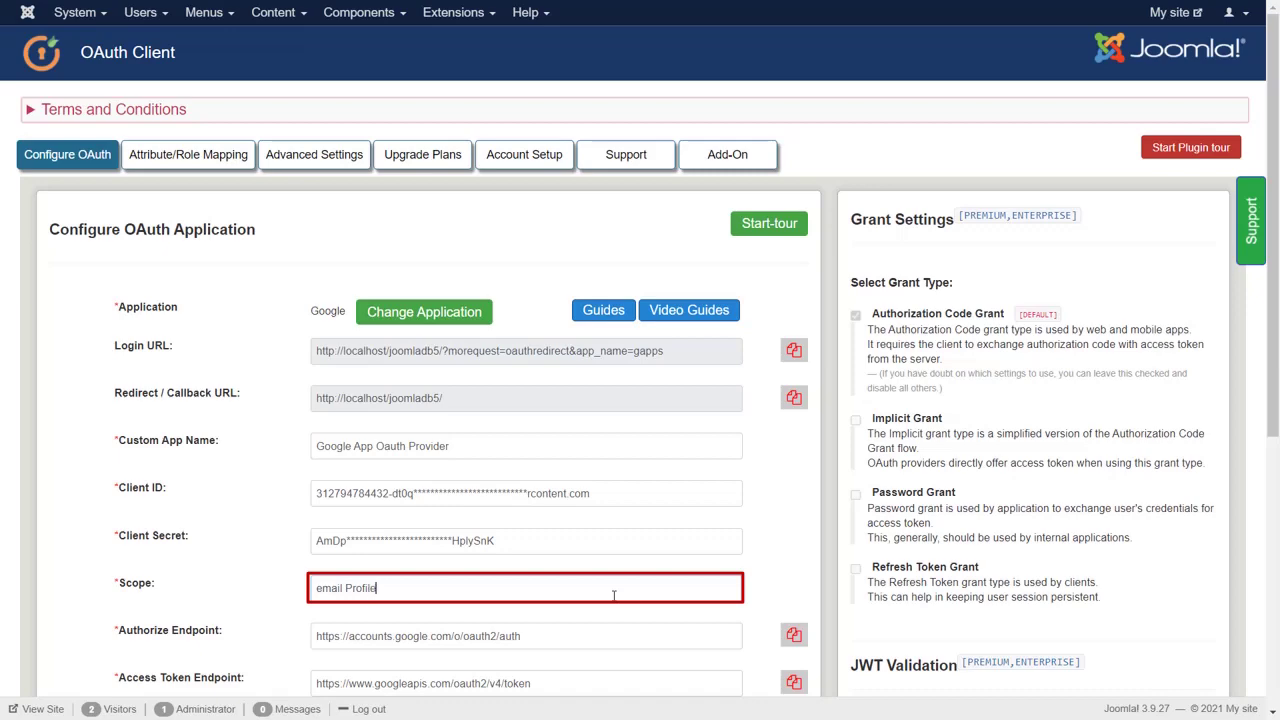
pyautogui.scroll(-4, 612, 598)
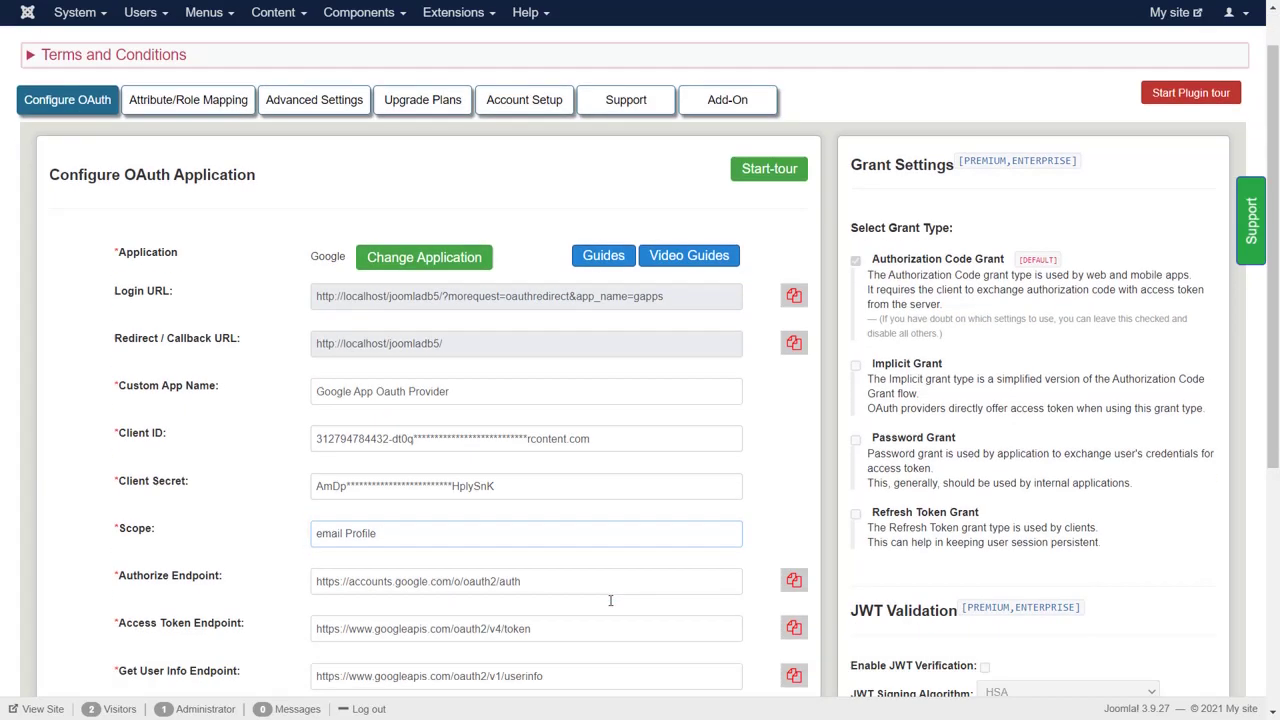
# - Save the OAuth settings and run Test Configuration, checking the returned email attribute
pyautogui.click(316, 436)
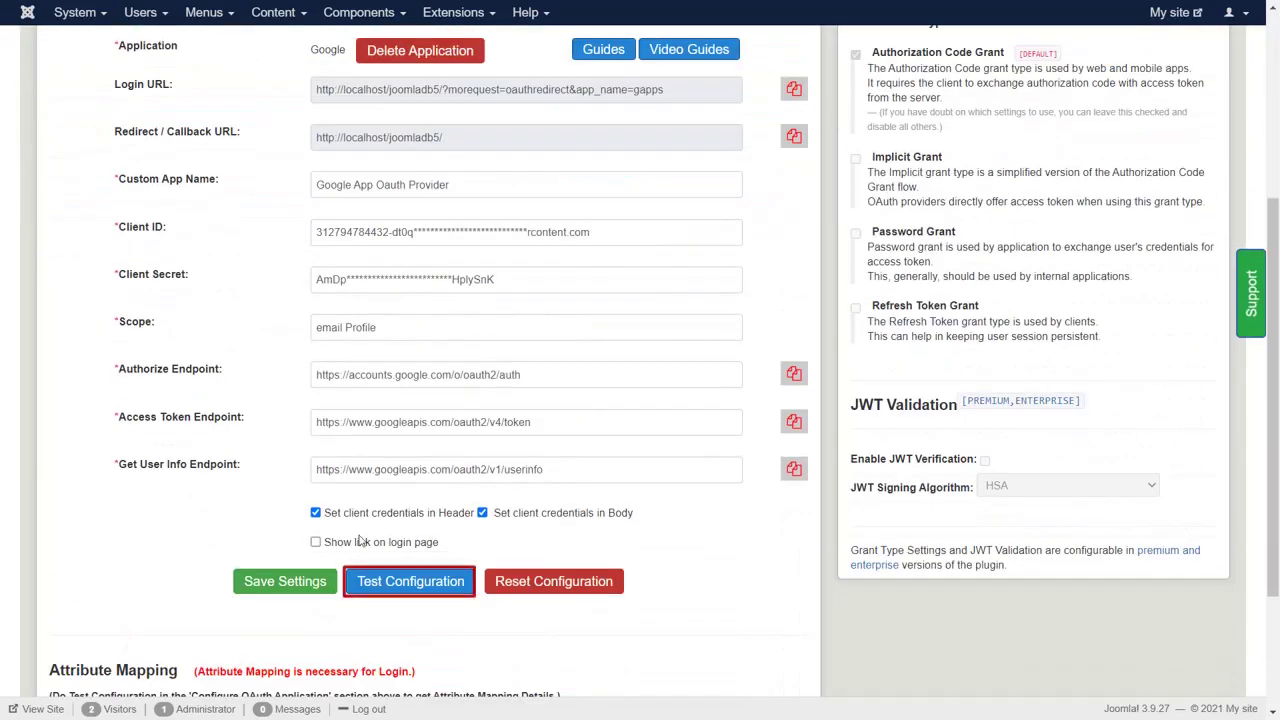
pyautogui.click(410, 581)
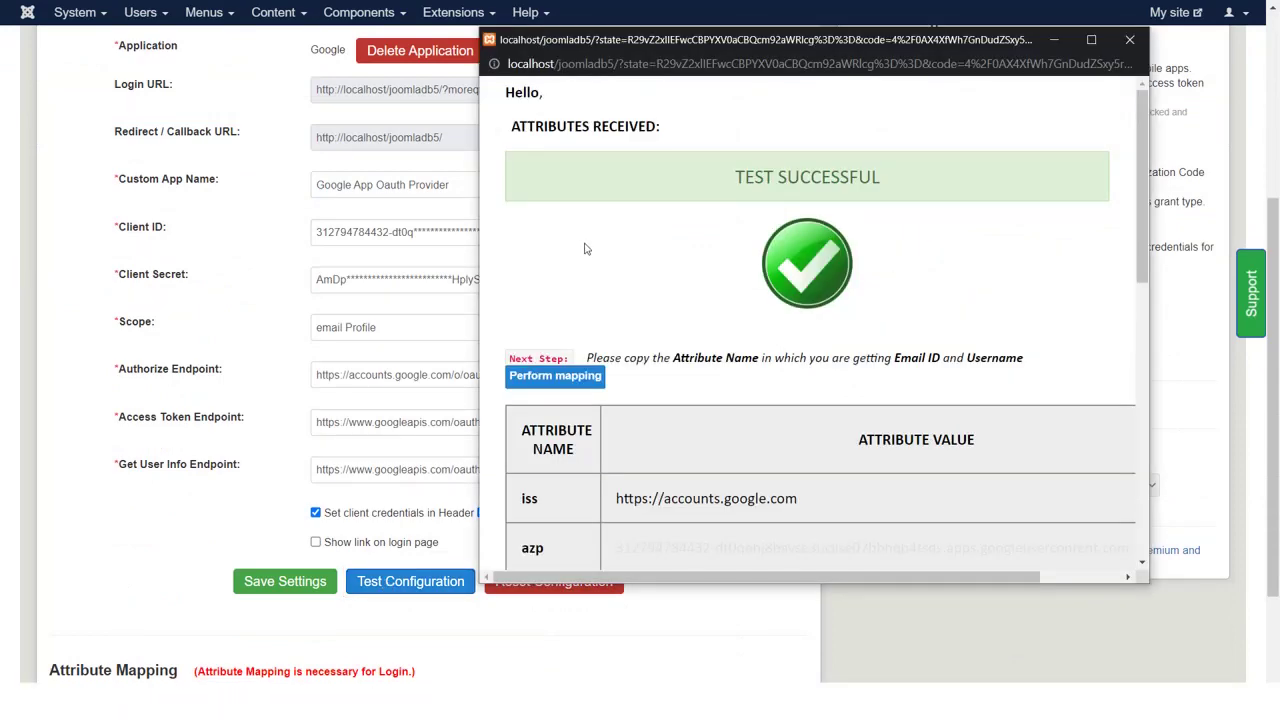
pyautogui.scroll(-4, 585, 248)
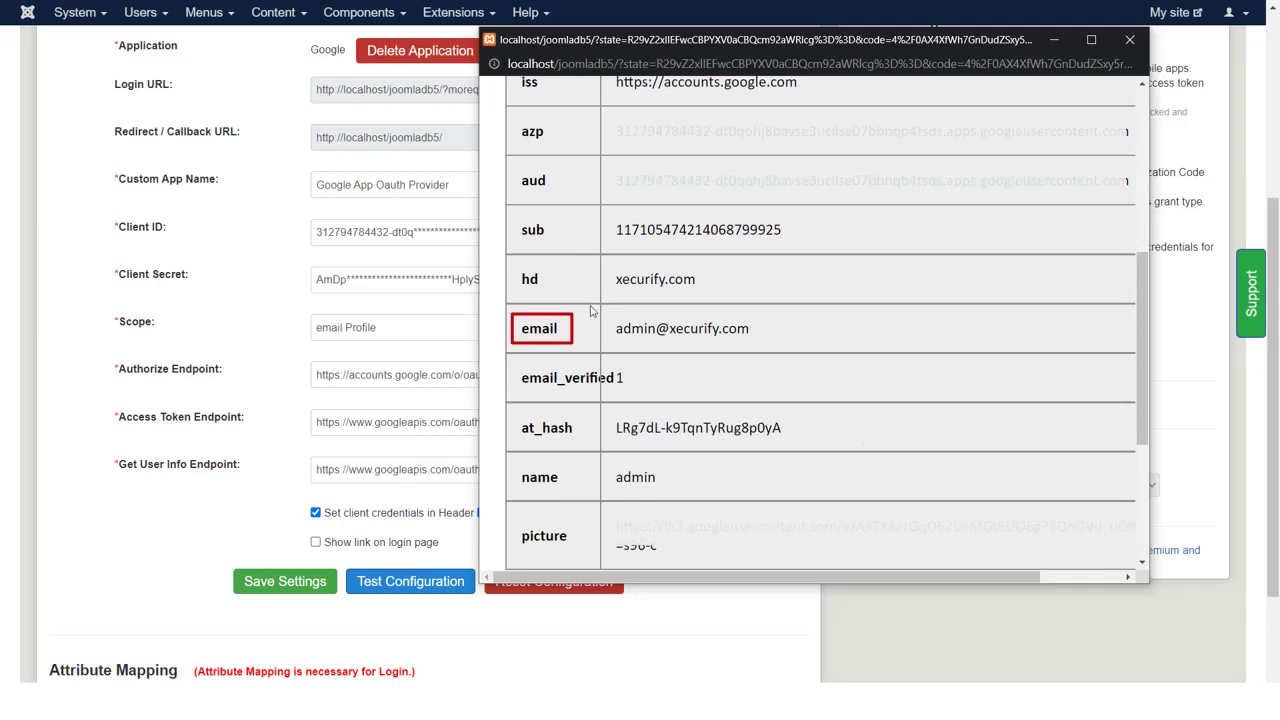
pyautogui.moveTo(568, 334); pyautogui.dragTo(518, 334)
pyautogui.hotkey('ctrl', 'c')
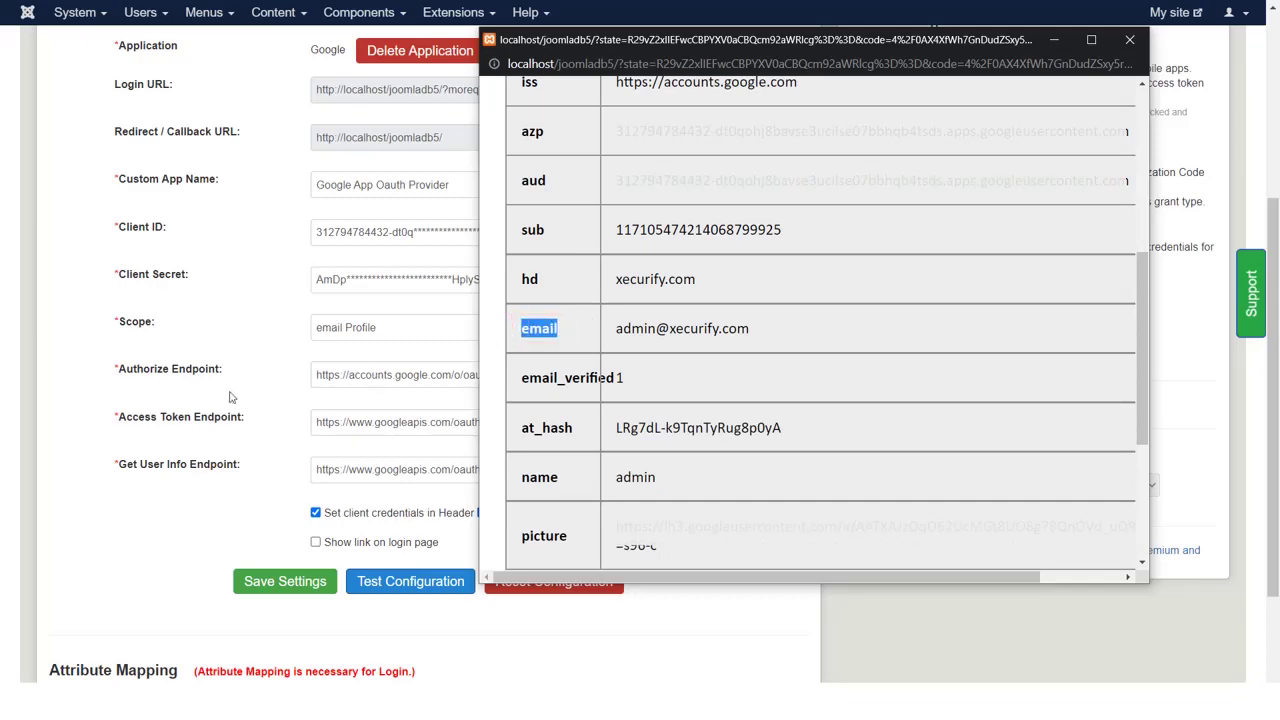
pyautogui.click(229, 397)
# - Paste 'email' into the Email Attribute field
pyautogui.scroll(-2, 250, 415)
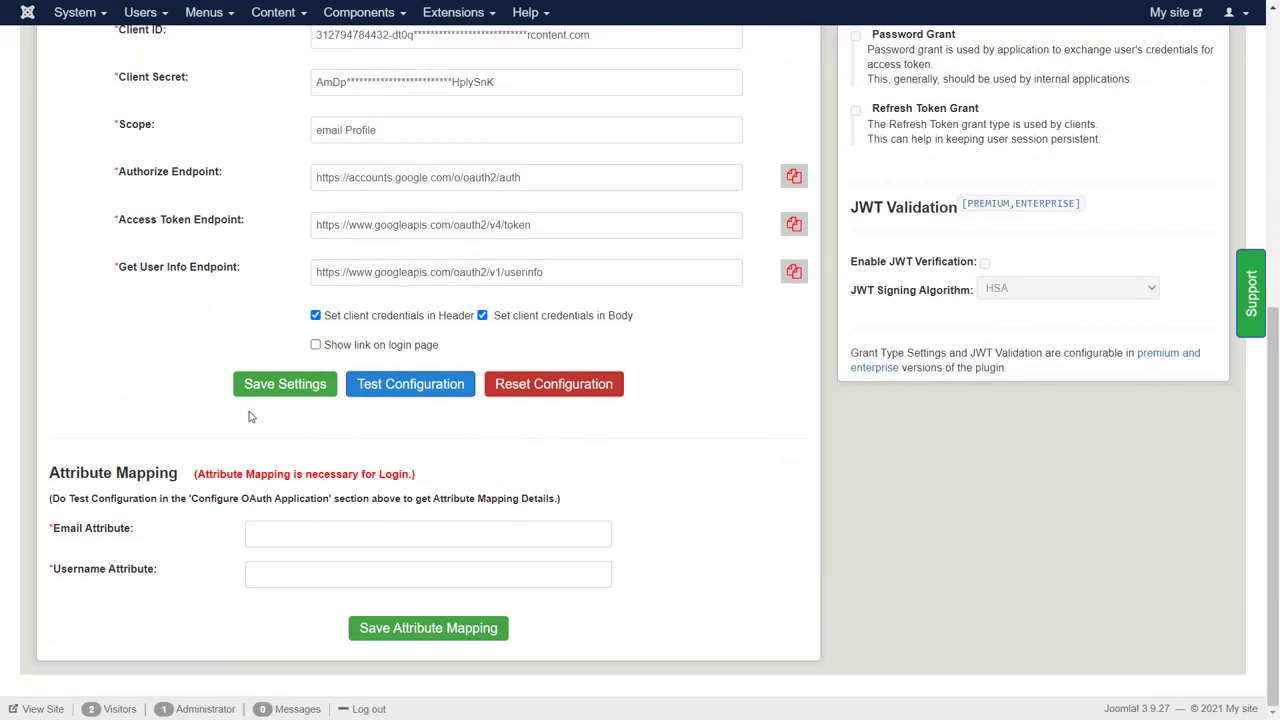
pyautogui.click(272, 527)
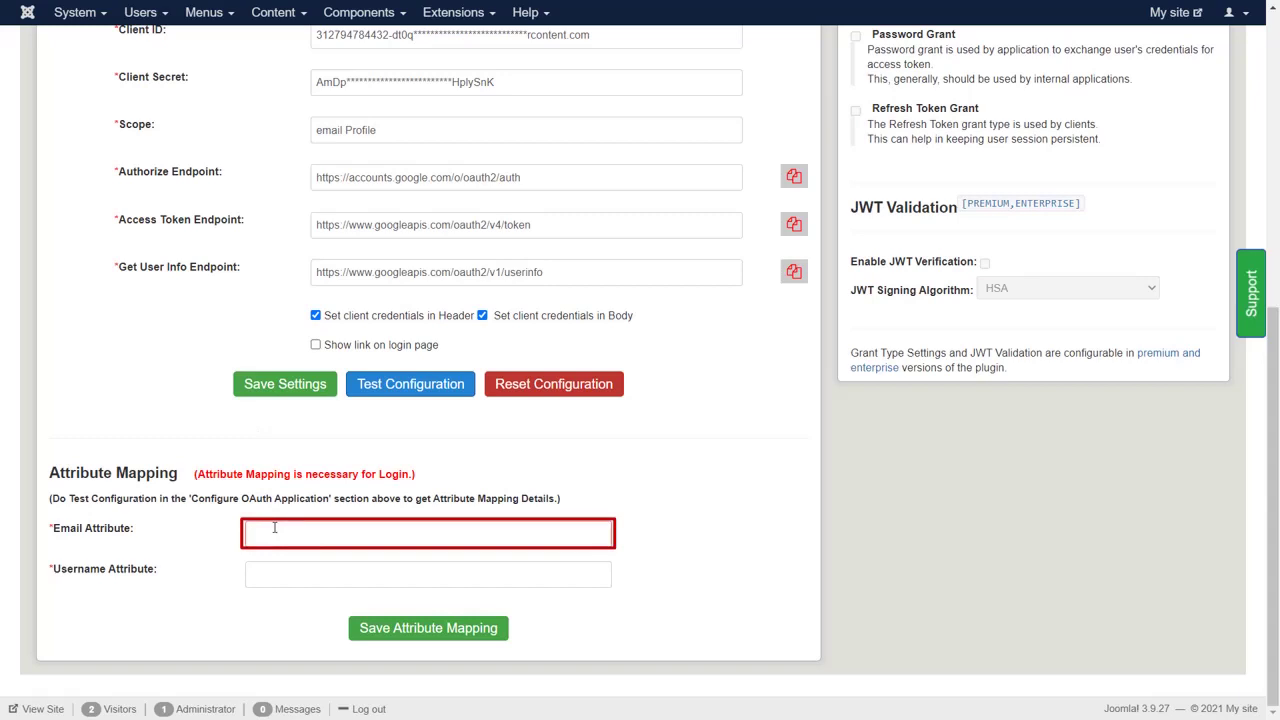
pyautogui.hotkey('ctrl', 'v')
# - Copy 'given_name' from the test results into Username Attribute and save the attribute mapping
pyautogui.hotkey('alt', 'Tab')
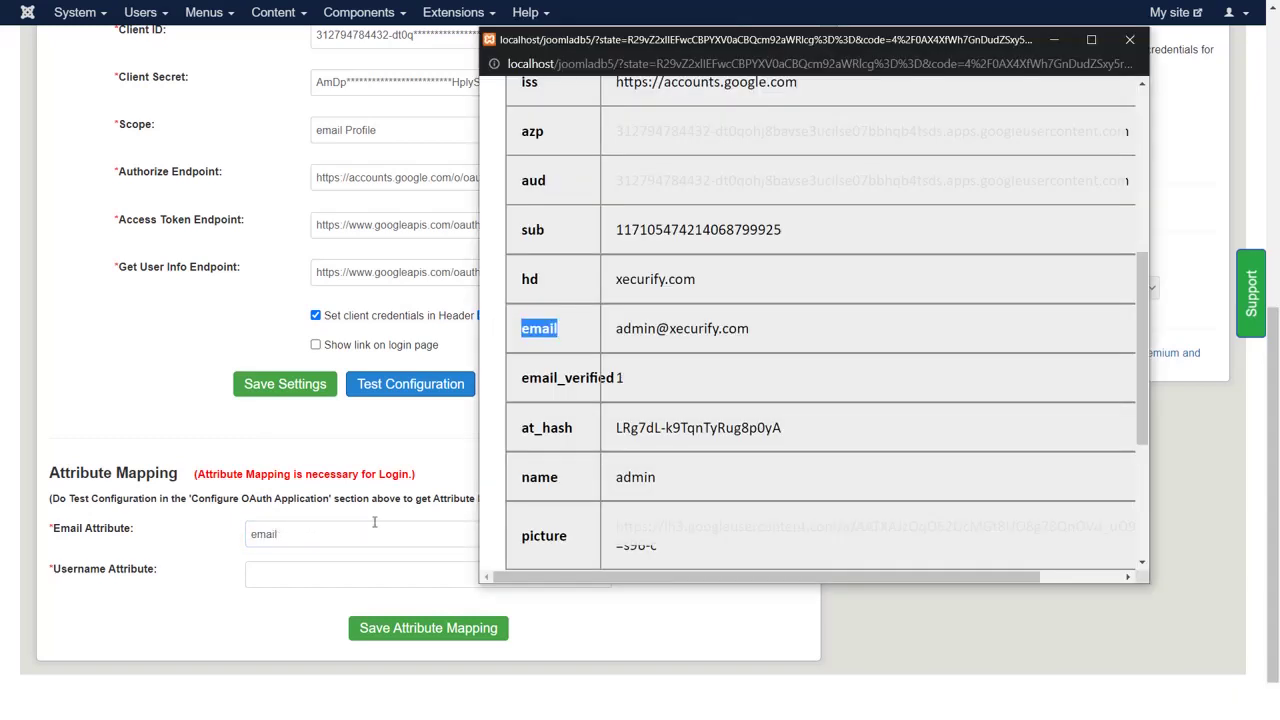
pyautogui.scroll(-3, 576, 480)
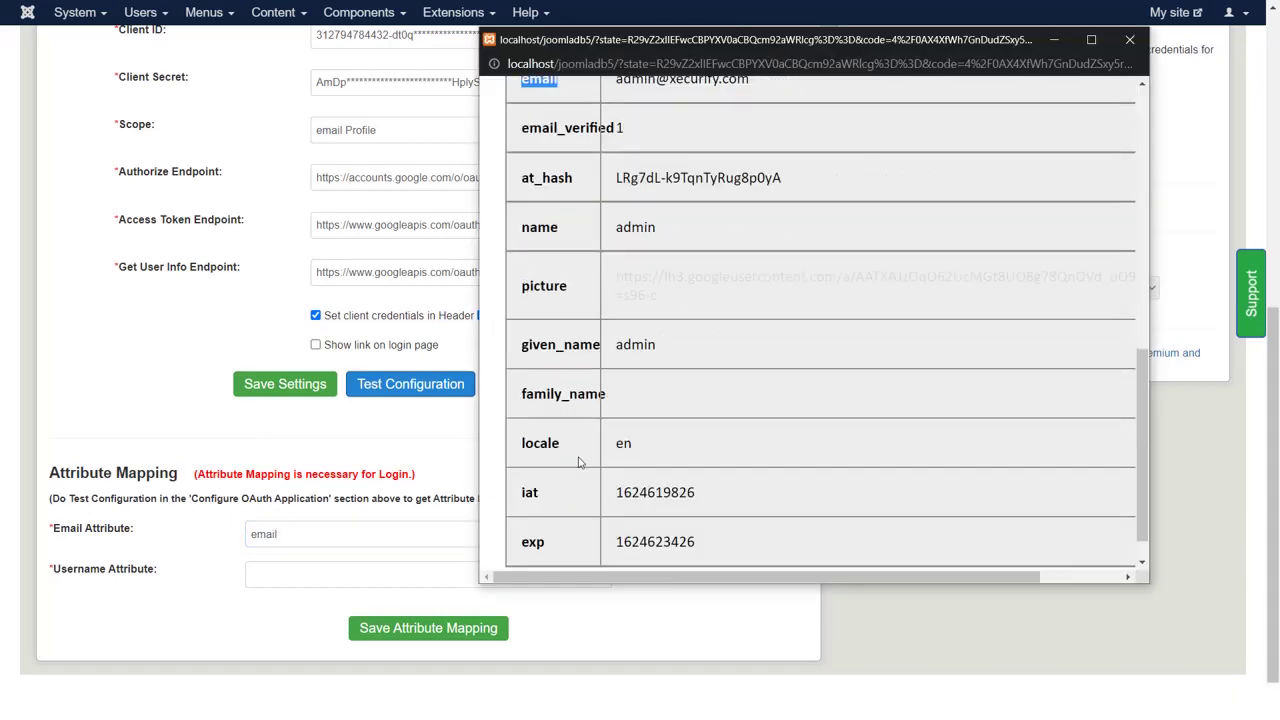
pyautogui.moveTo(602, 345)
pyautogui.mouseDown()
pyautogui.moveTo(535, 350)
pyautogui.moveTo(522, 364)
pyautogui.mouseUp()
pyautogui.hotkey('ctrl', 'c')
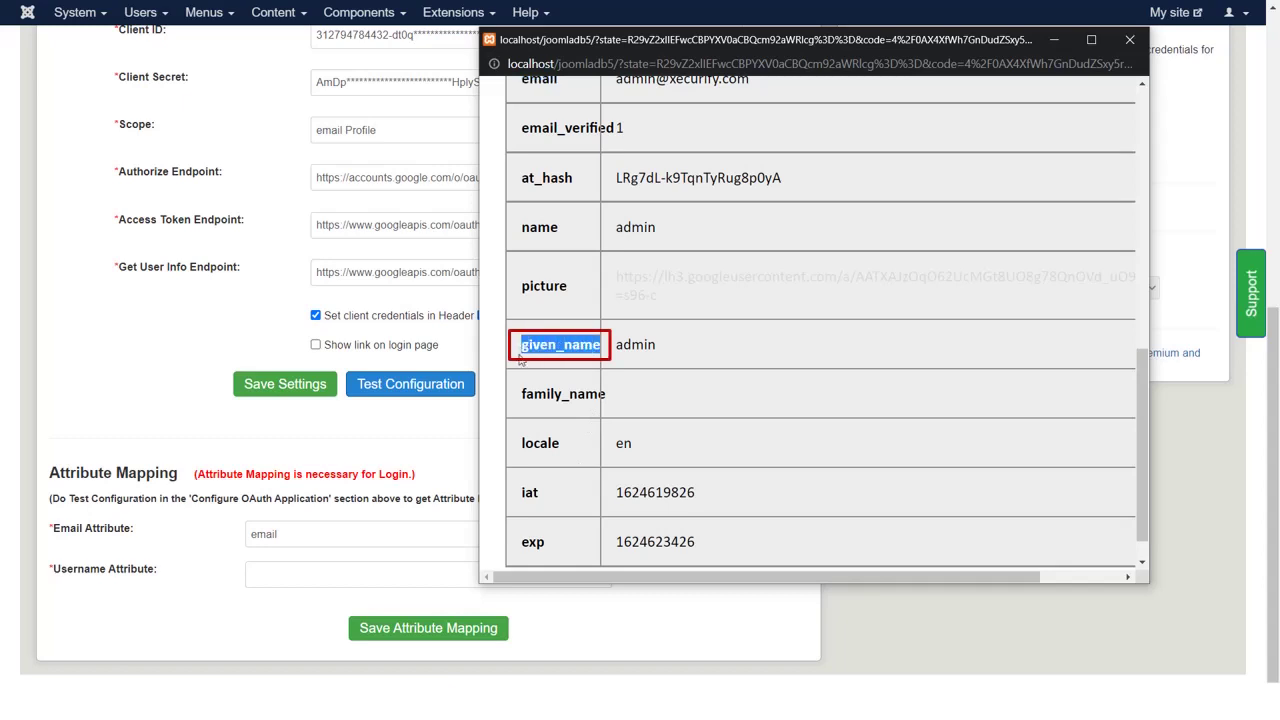
pyautogui.click(457, 442)
pyautogui.click(448, 572)
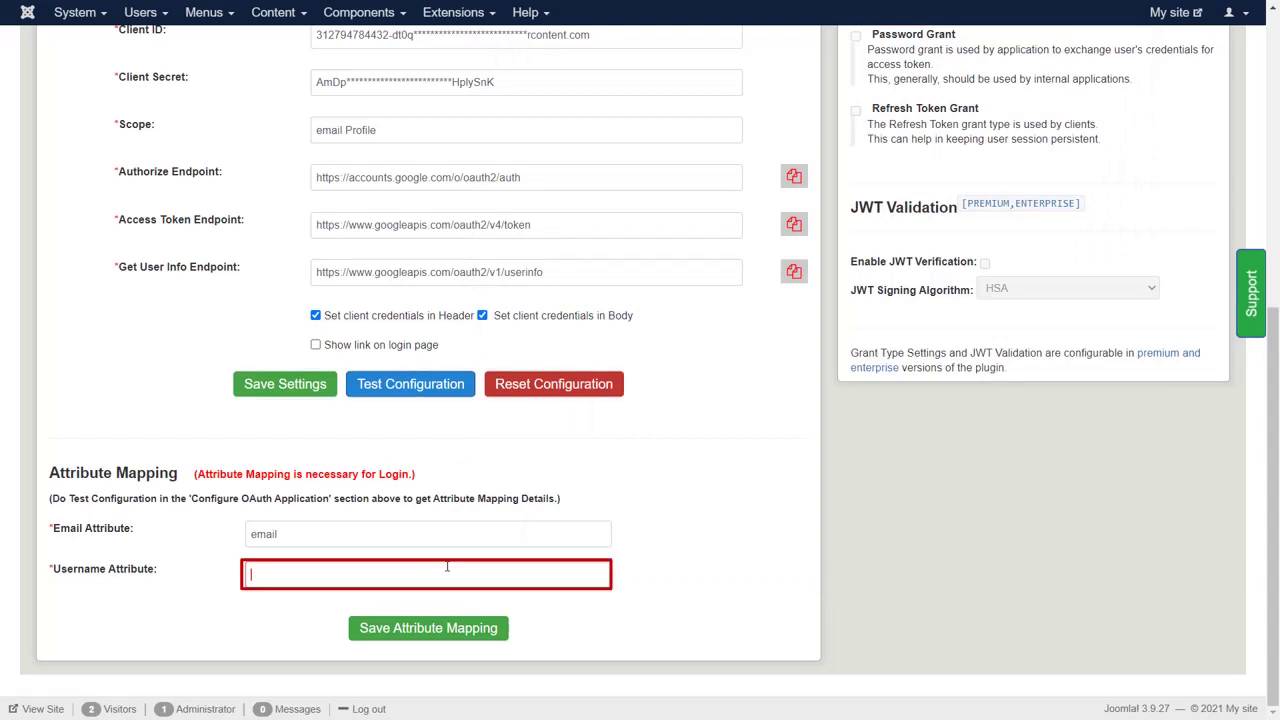
pyautogui.hotkey('ctrl', 'v')
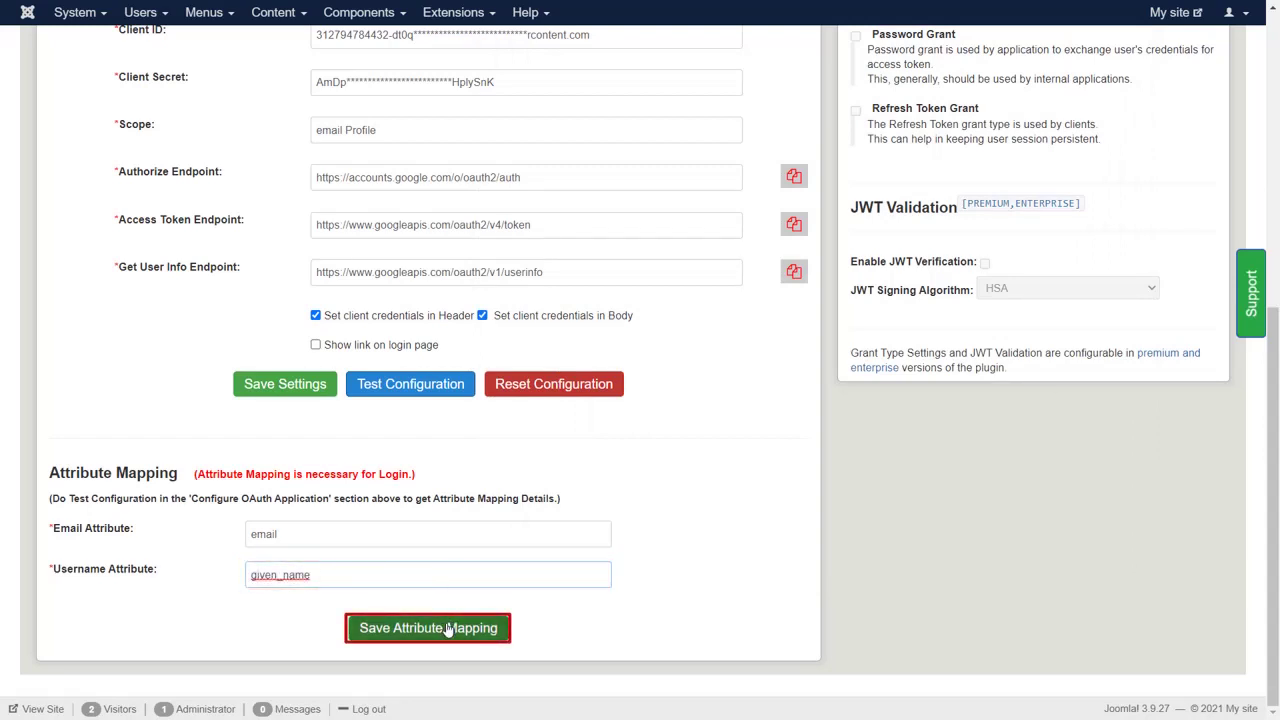
pyautogui.click(451, 628)
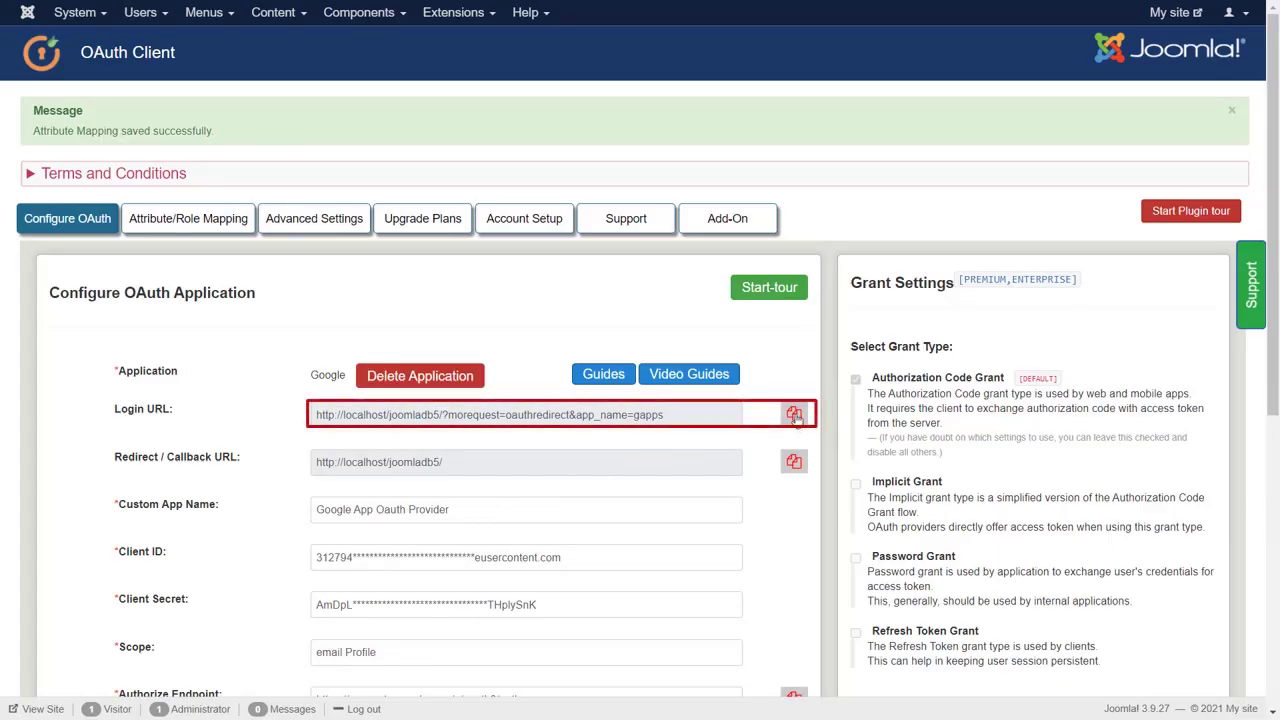
# - Copy the plugin's Login URL
pyautogui.click(794, 415)
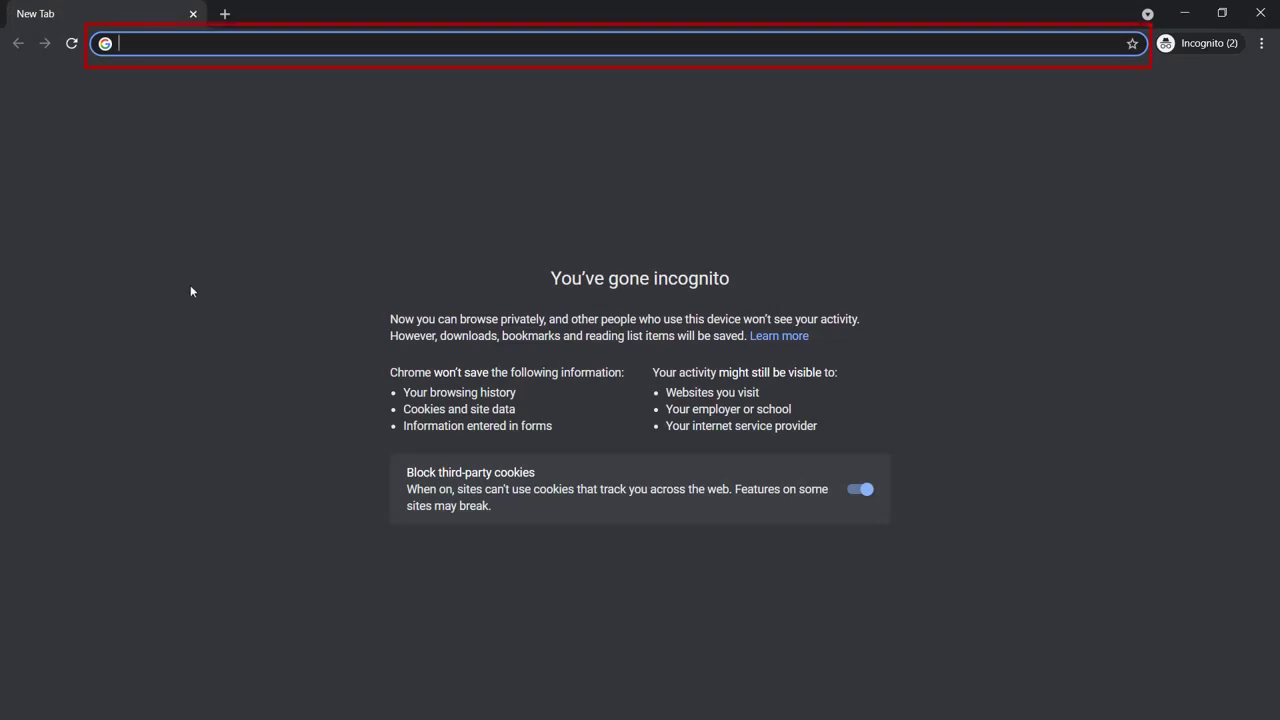
# - Load the copied Login URL in the incognito tab and sign in with the listed Google account
pyautogui.hotkey('ctrl', 'v')
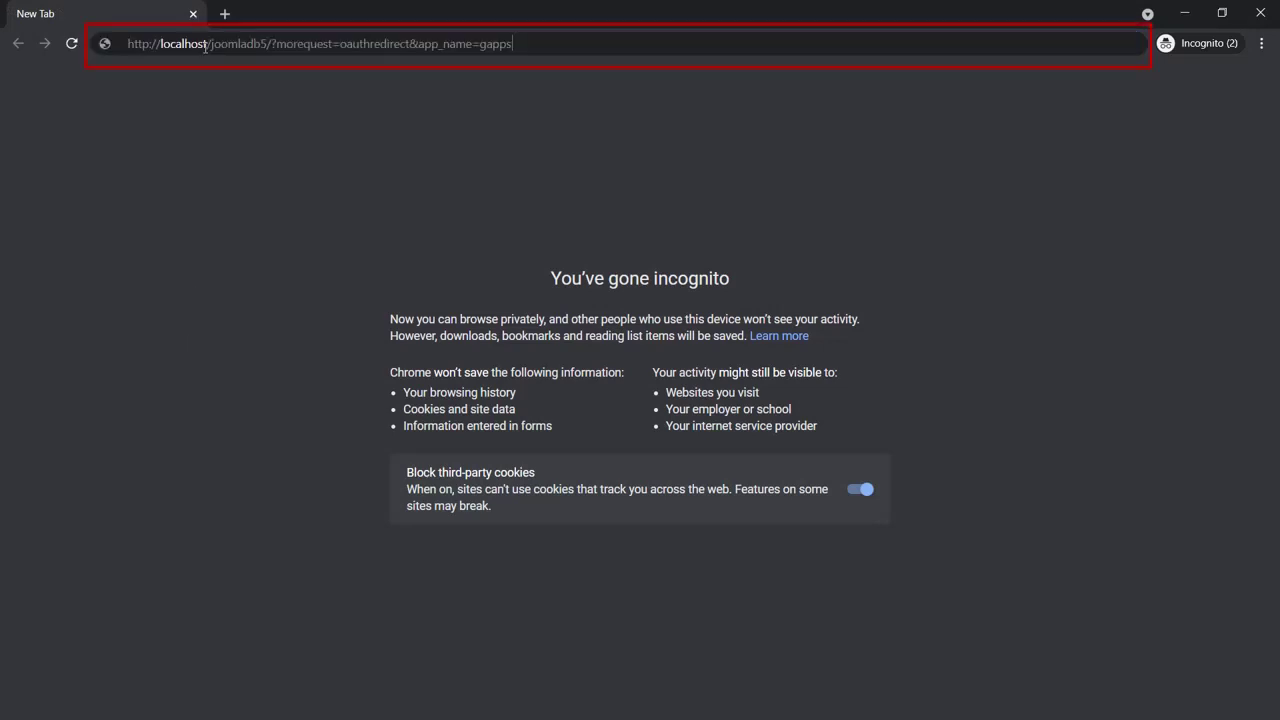
pyautogui.press('Return')
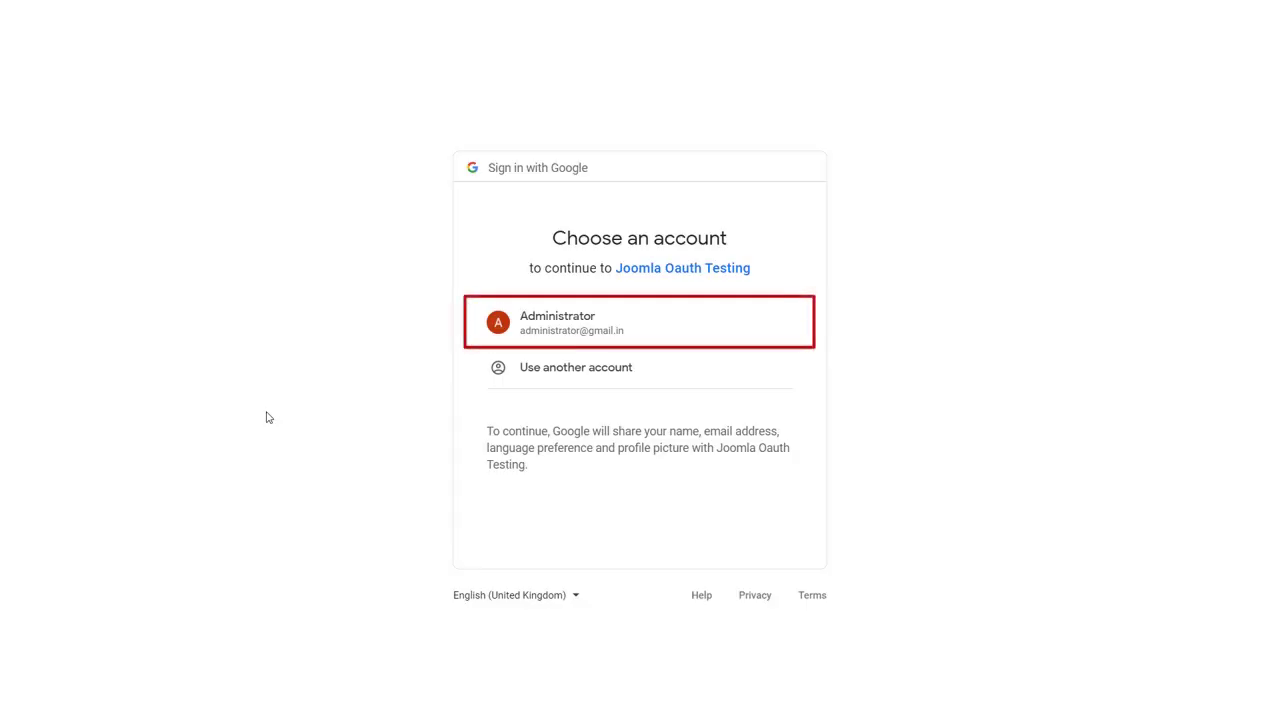
pyautogui.click(551, 337)
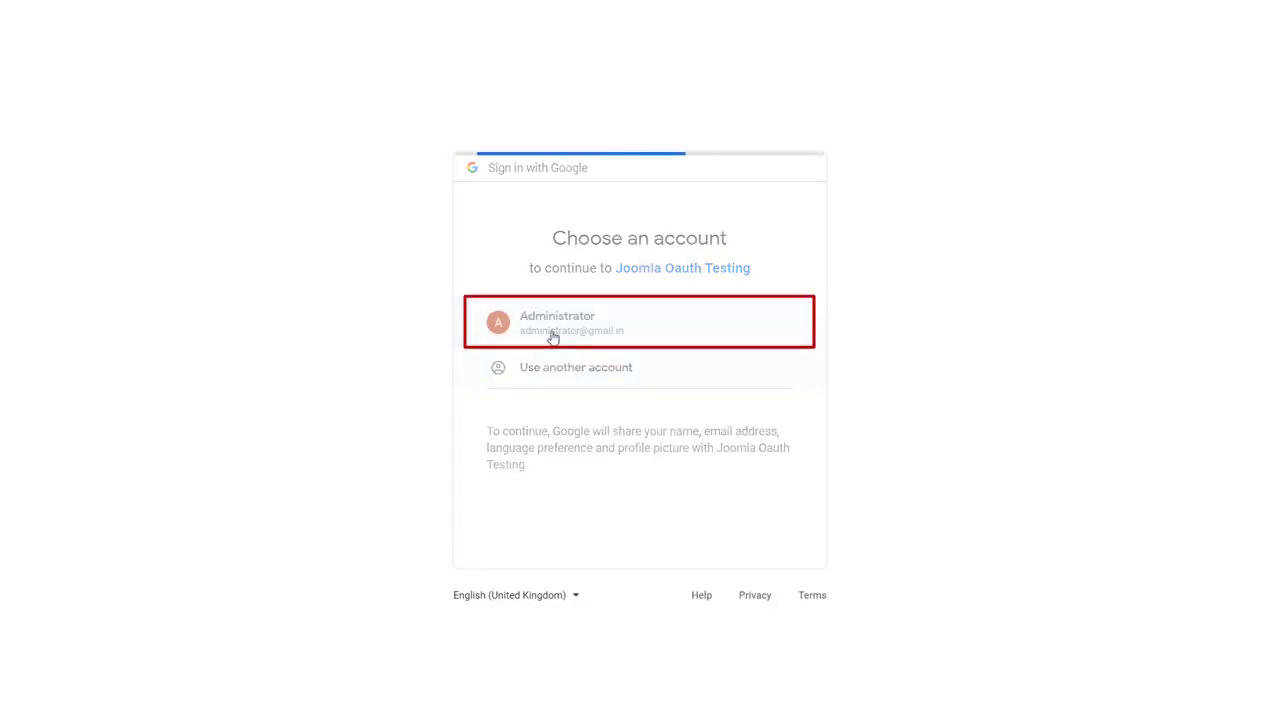